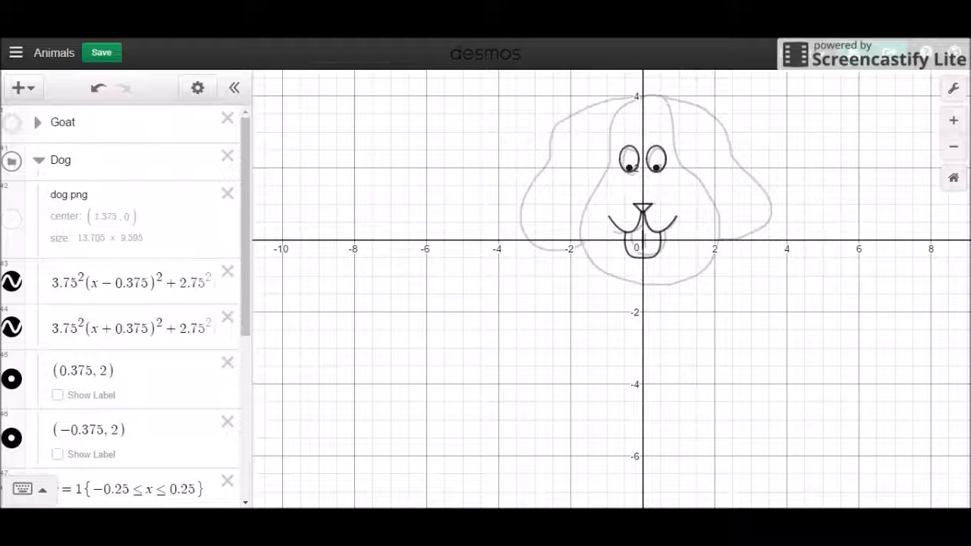
Add the curve y = √(1 − x^4) as a new expression at the end of the Dog folder
{"action": "left_click", "coordinate": [245, 234]}
{"action": "left_click_drag", "start_coordinate": [245, 234], "coordinate": [245, 402]}
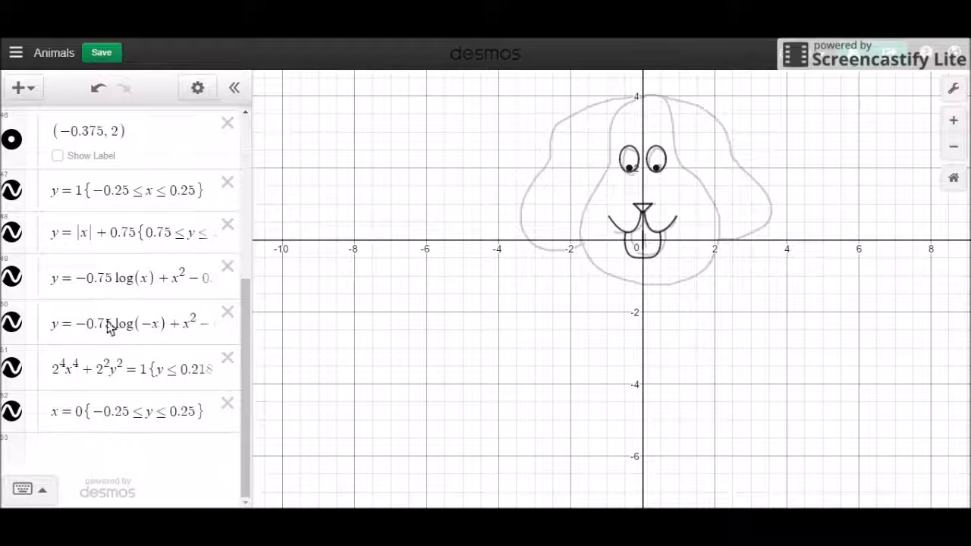
{"action": "left_click", "coordinate": [157, 414]}
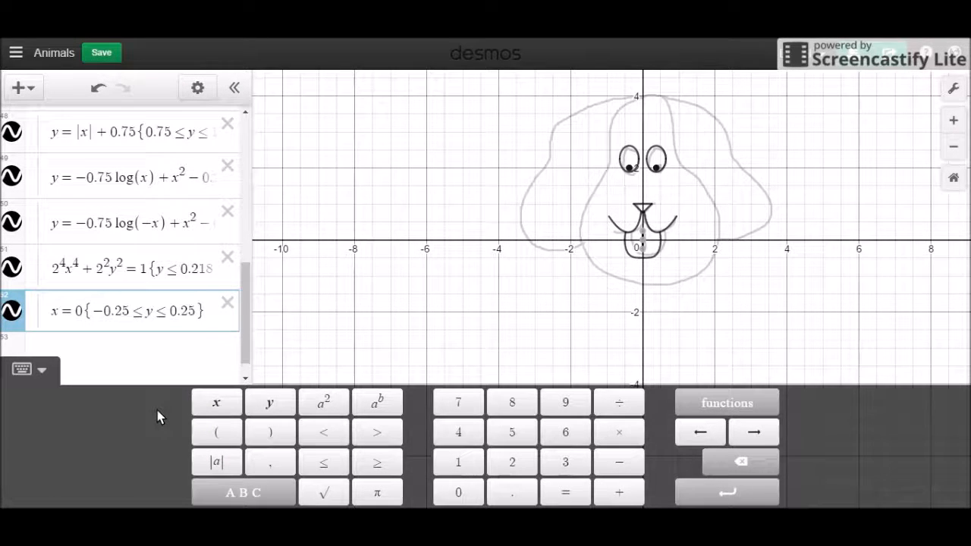
{"action": "key", "text": "Return"}
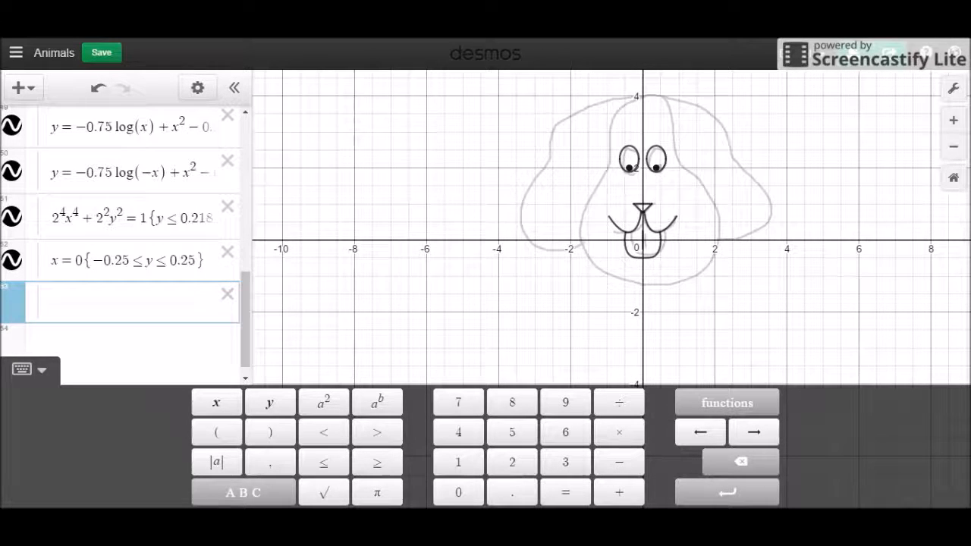
{"action": "left_click", "coordinate": [115, 214]}
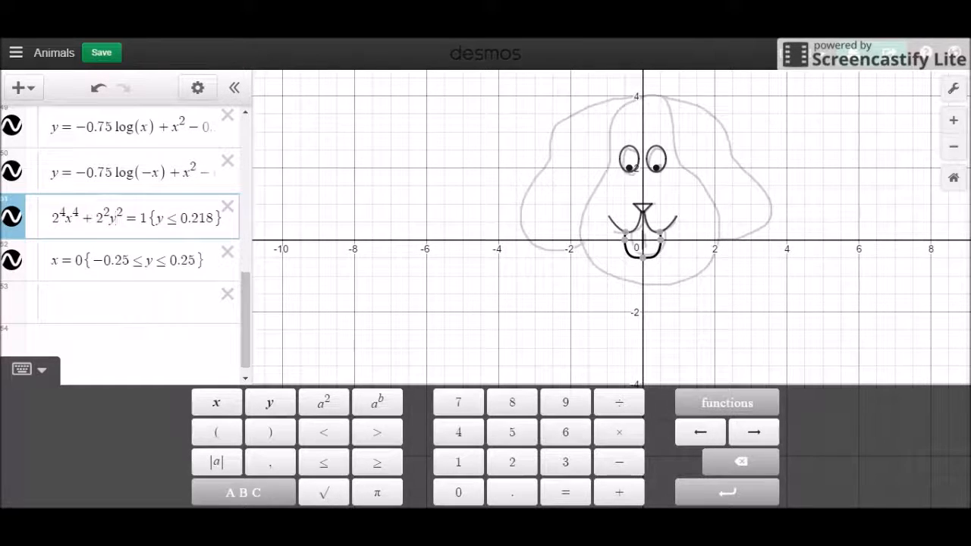
{"action": "left_click", "coordinate": [139, 311]}
{"action": "type", "text": "y=sq"}
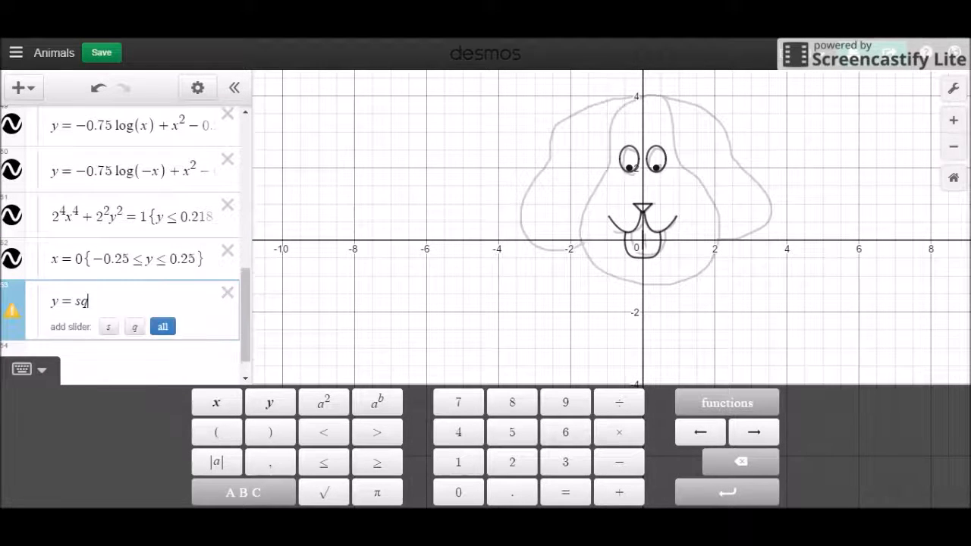
{"action": "type", "text": "rt"}
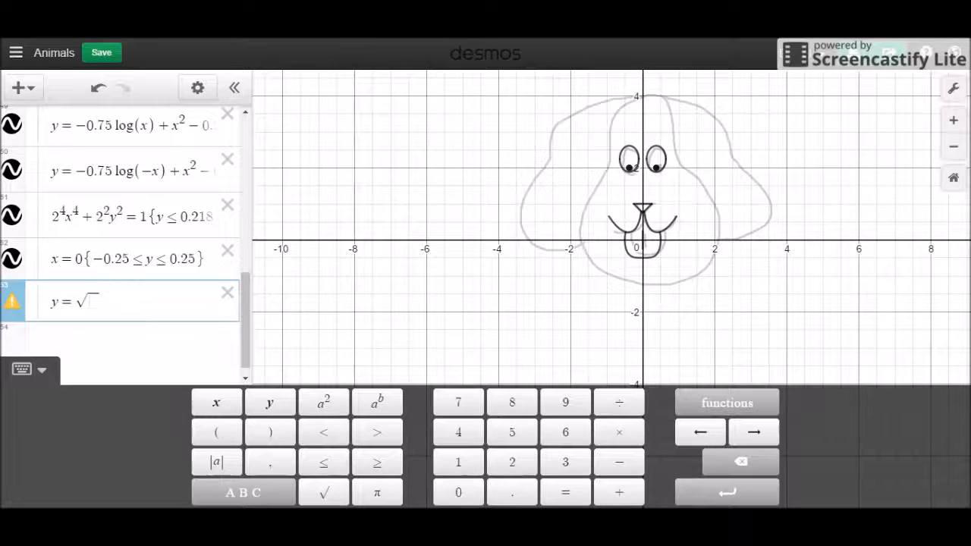
{"action": "type", "text": "1"}
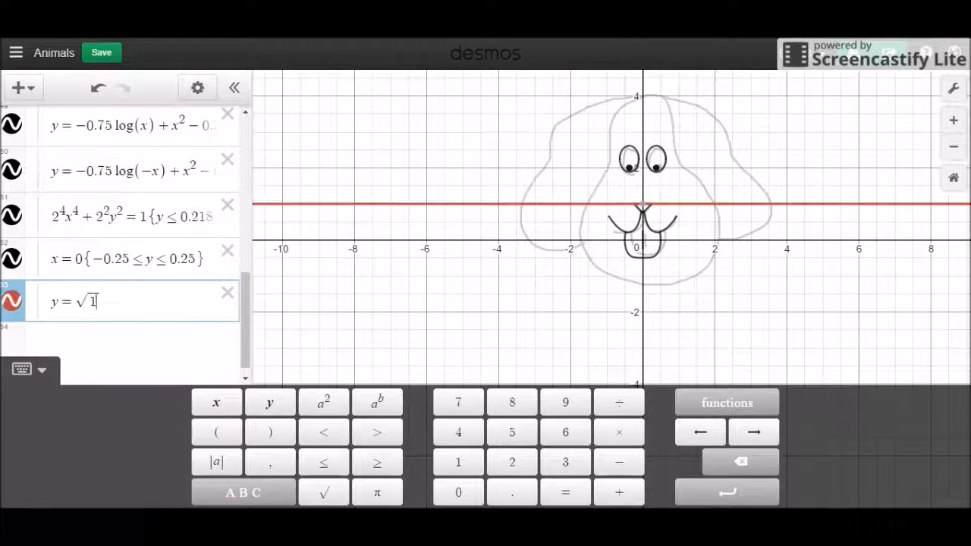
{"action": "type", "text": "-x^4"}
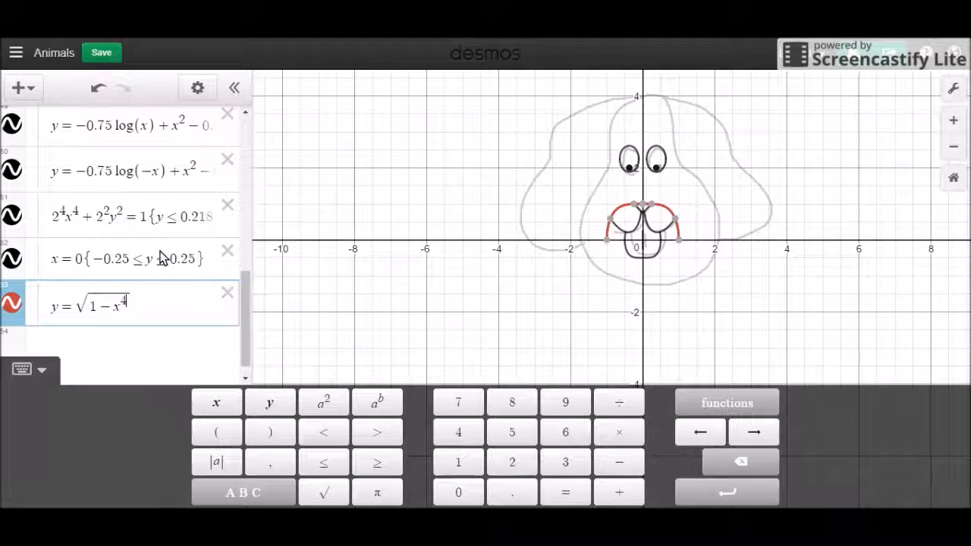
{"action": "type", "text": "00"}
{"action": "key", "text": "BackSpace"}
{"action": "key", "text": "BackSpace"}
Shift the square-root curve up to the top of the dog's head by adding 3
{"action": "key", "text": "Right"}
{"action": "type", "text": "+ "}
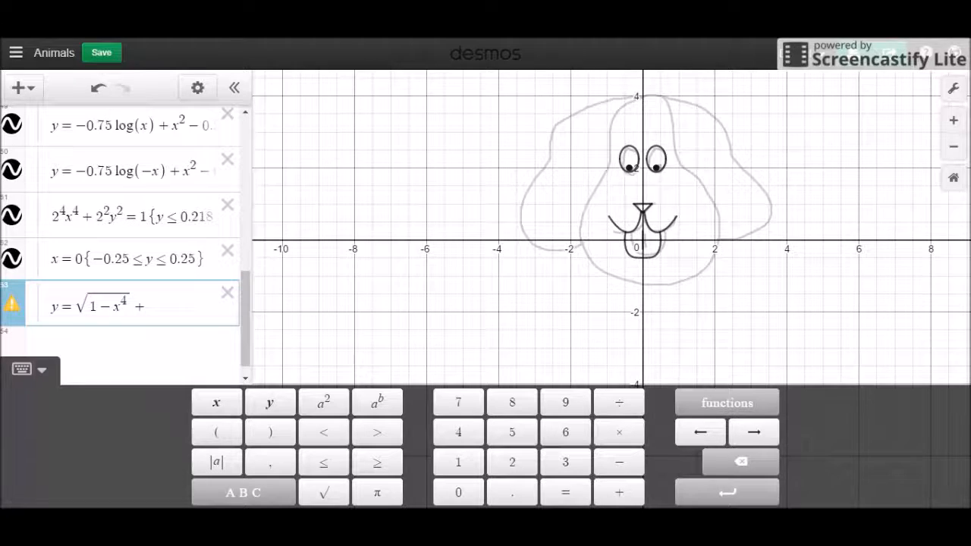
{"action": "type", "text": "3"}
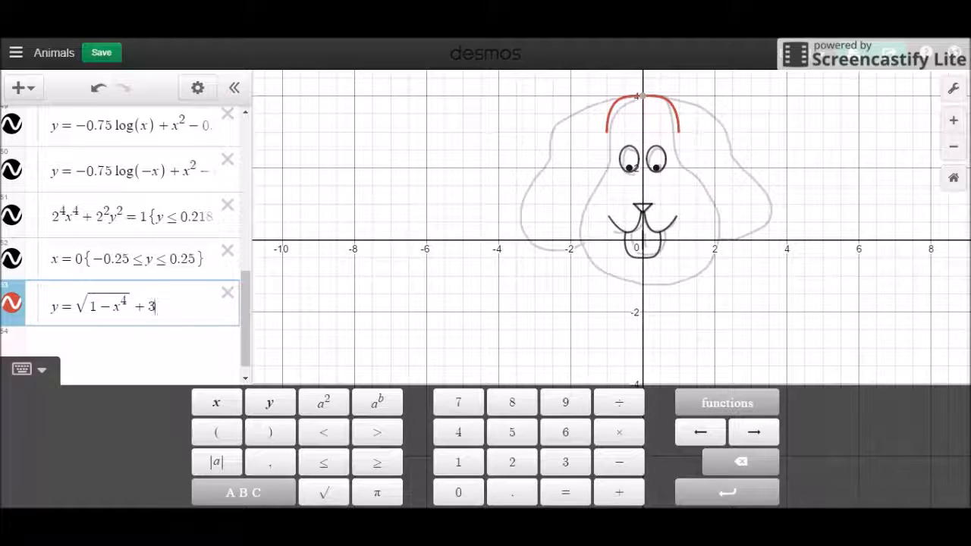
Narrow the head curve by multiplying x^4 under the root by 1.125^4
{"action": "key", "text": "Left"}
{"action": "key", "text": "Left"}
{"action": "key", "text": "Left"}
{"action": "key", "text": "Left"}
{"action": "key", "text": "Left"}
{"action": "key", "text": "Left"}
{"action": "key", "text": "Left"}
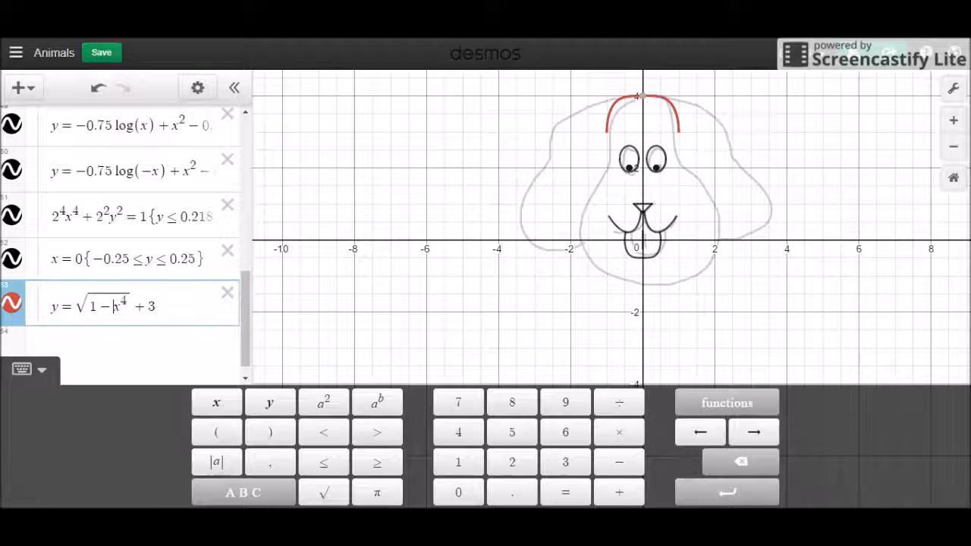
{"action": "type", "text": "1^4"}
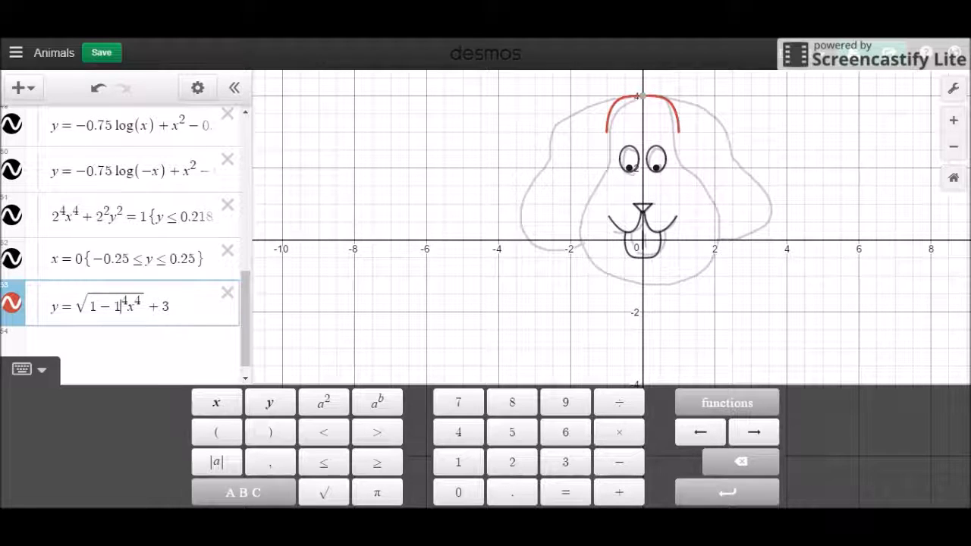
{"action": "type", "text": ".25"}
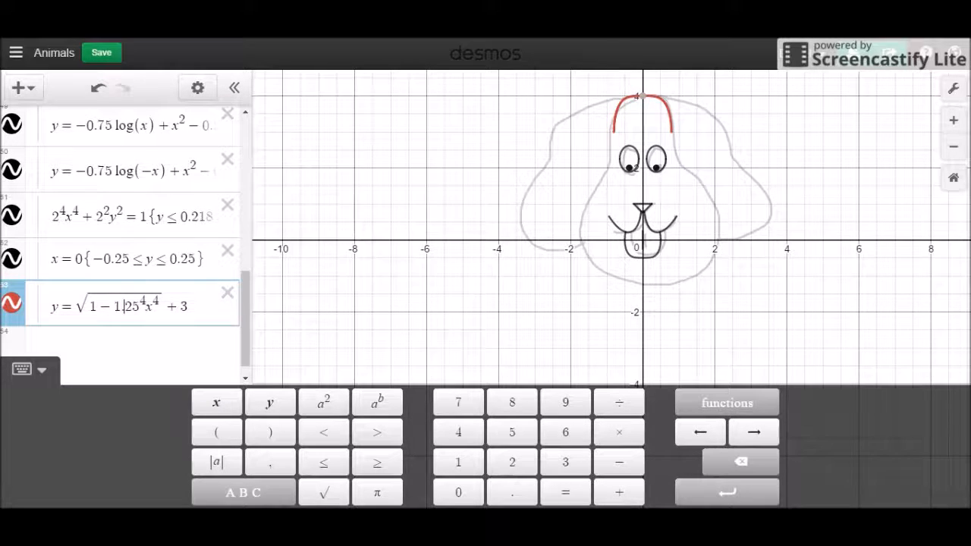
{"action": "left_click", "coordinate": [123, 306]}
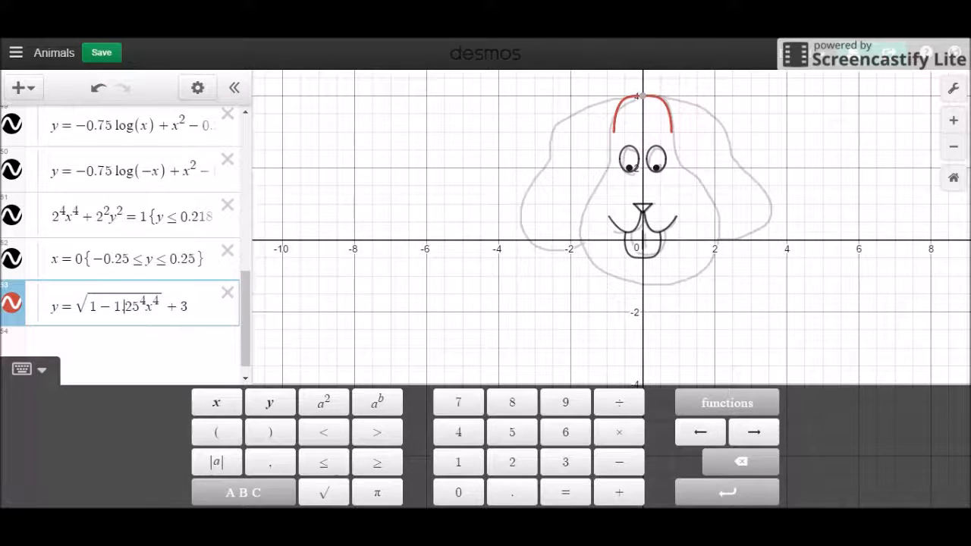
{"action": "type", "text": "1"}
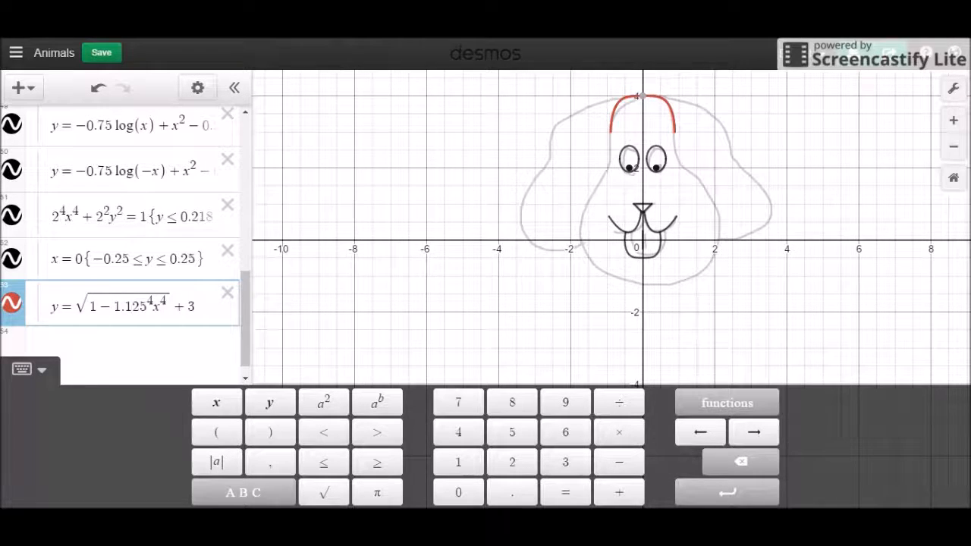
Stretch the head curve vertically by multiplying the square root by 1.125
{"action": "key", "text": "Left"}
{"action": "key", "text": "Left"}
{"action": "key", "text": "Left"}
{"action": "key", "text": "Left"}
{"action": "key", "text": "Left"}
{"action": "key", "text": "Left"}
{"action": "key", "text": "Left"}
{"action": "key", "text": "Left"}
{"action": "key", "text": "Left"}
{"action": "key", "text": "Left"}
{"action": "key", "text": "Left"}
{"action": "key", "text": "Left"}
{"action": "key", "text": "Left"}
{"action": "key", "text": "Left"}
{"action": "key", "text": "Left"}
{"action": "key", "text": "Left"}
{"action": "key", "text": "Left"}
{"action": "key", "text": "Left"}
{"action": "key", "text": "Left"}
{"action": "key", "text": "Left"}
{"action": "key", "text": "Left"}
{"action": "key", "text": "Left"}
{"action": "key", "text": "Left"}
{"action": "type", "text": "1.25"}
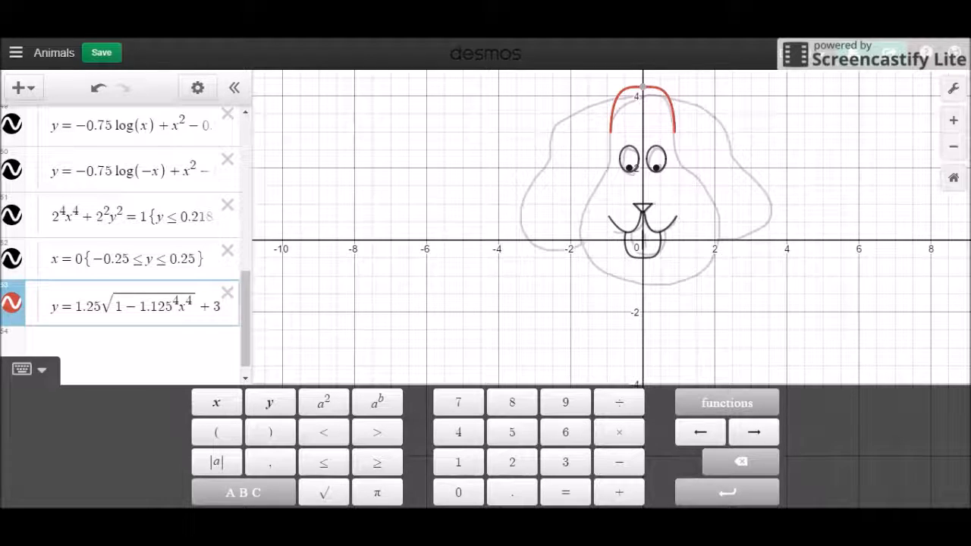
{"action": "key", "text": "Left"}
{"action": "key", "text": "Left"}
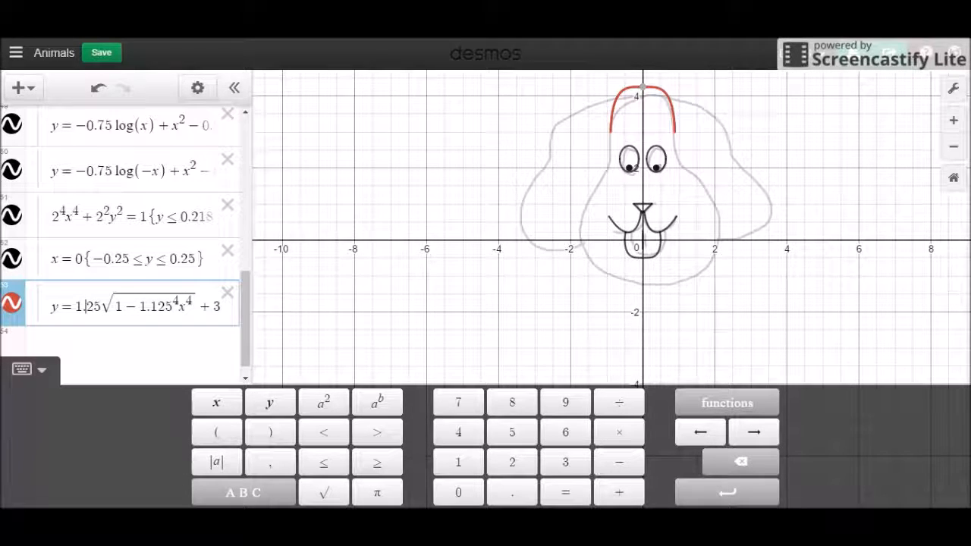
{"action": "type", "text": "1"}
Set the head curve's added constant to 2.875
{"action": "key", "text": "Right"}
{"action": "key", "text": "Right"}
{"action": "key", "text": "Right"}
{"action": "key", "text": "Right"}
{"action": "key", "text": "Right"}
{"action": "key", "text": "Right"}
{"action": "key", "text": "Right"}
{"action": "key", "text": "Right"}
{"action": "key", "text": "Right"}
{"action": "key", "text": "Right"}
{"action": "key", "text": "Right"}
{"action": "key", "text": "Right"}
{"action": "key", "text": "Right"}
{"action": "key", "text": "Right"}
{"action": "key", "text": "Right"}
{"action": "key", "text": "Right"}
{"action": "key", "text": "Right"}
{"action": "key", "text": "Right"}
{"action": "key", "text": "BackSpace"}
{"action": "type", "text": "2.875"}
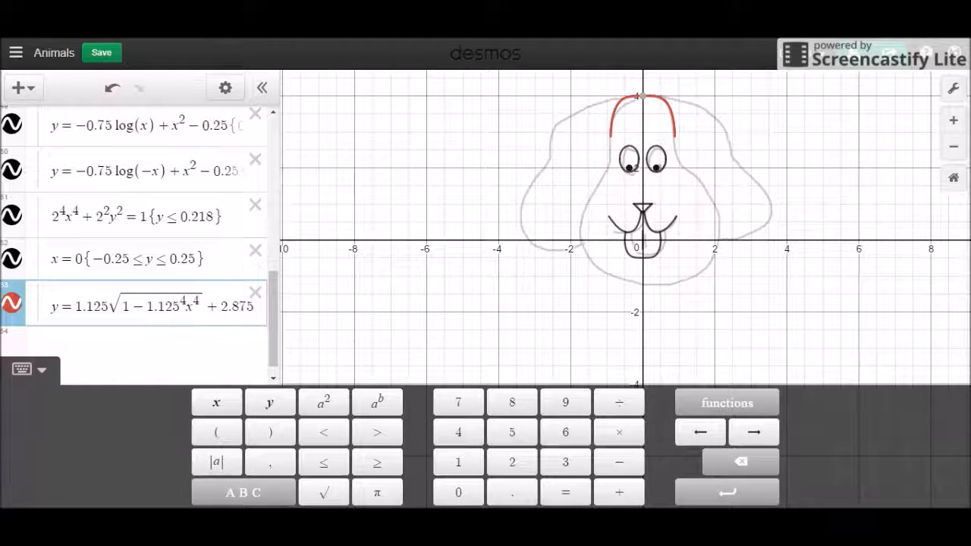
Plot y = −x^3 in a new expression below the head curve, then hide its graph
{"action": "key", "text": "Return"}
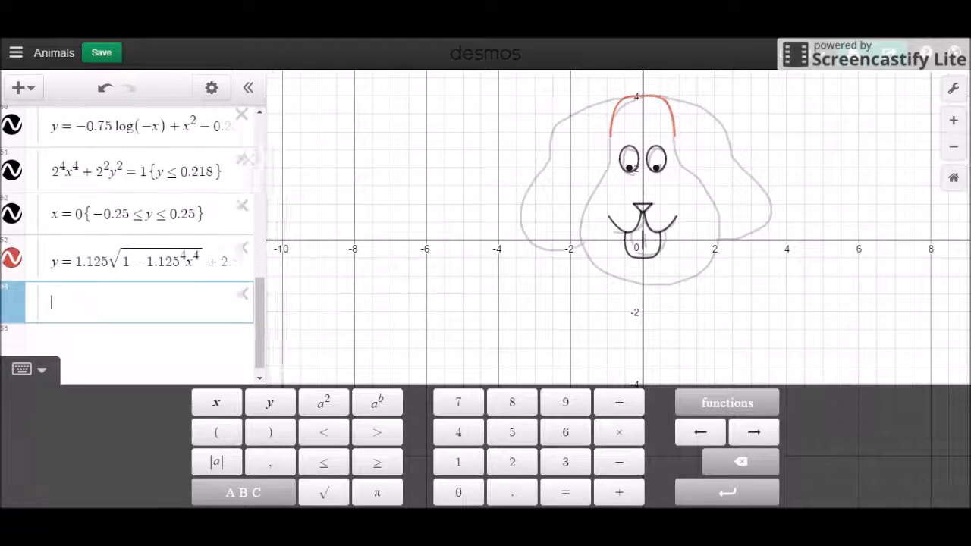
{"action": "left_click", "coordinate": [572, 308]}
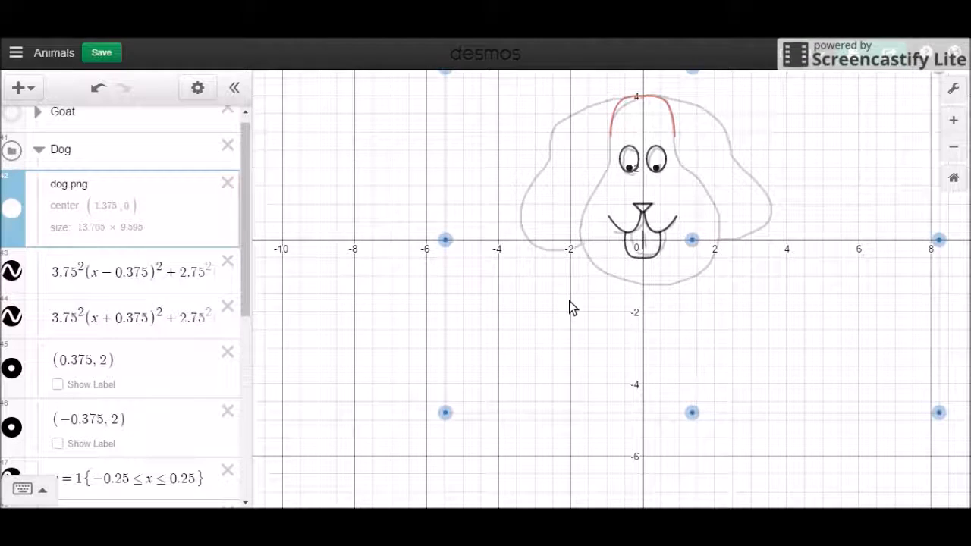
{"action": "left_click_drag", "start_coordinate": [251, 218], "coordinate": [245, 416]}
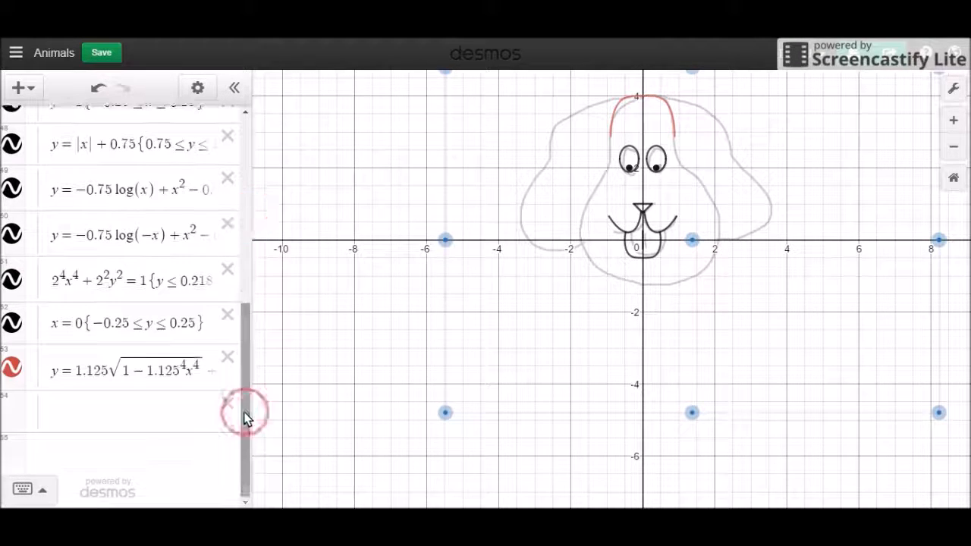
{"action": "left_click", "coordinate": [141, 412]}
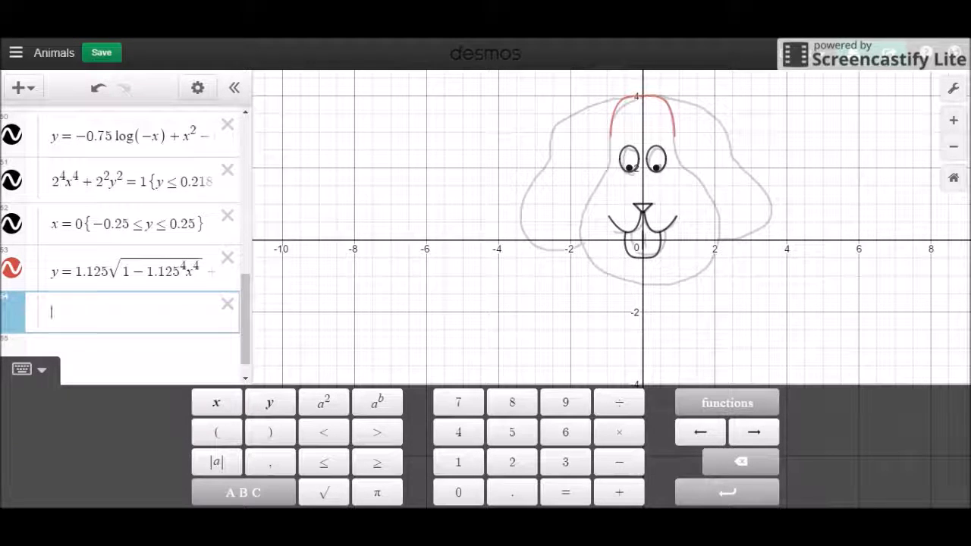
{"action": "type", "text": "x^3"}
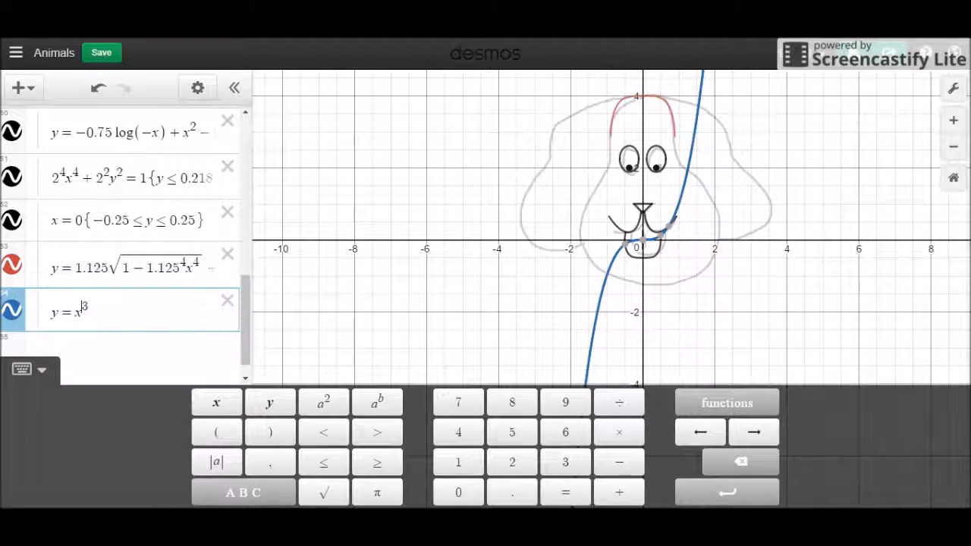
{"action": "key", "text": "Left"}
{"action": "type", "text": "-"}
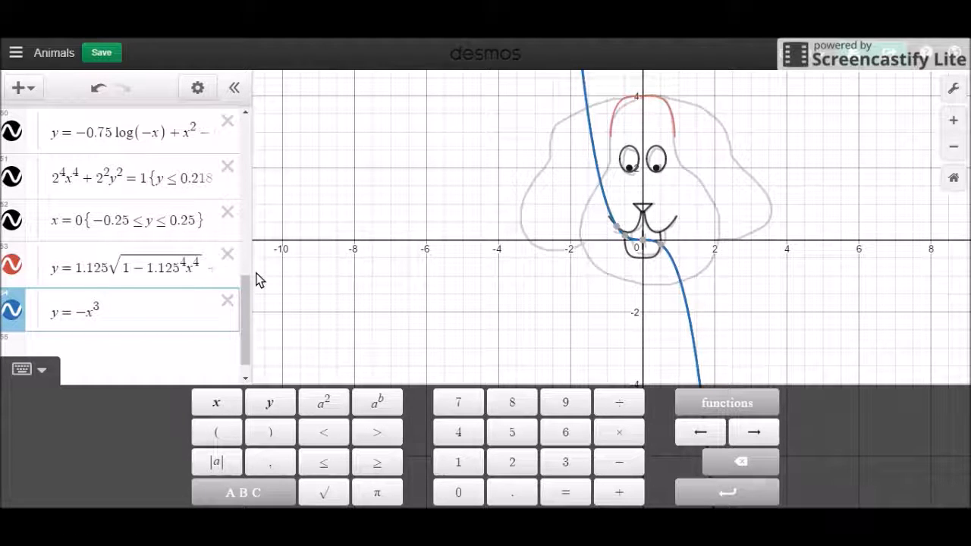
{"action": "left_click", "coordinate": [13, 317]}
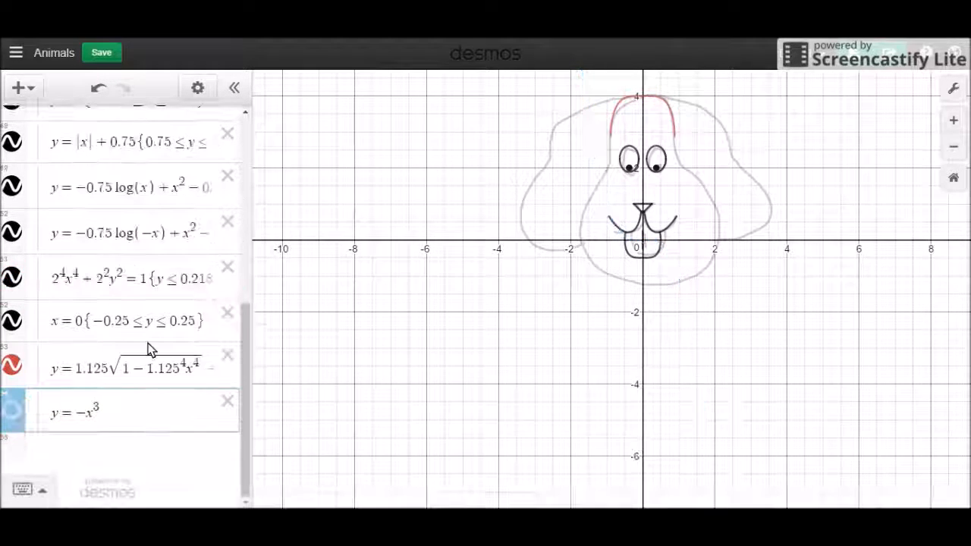
Plot y = cot(x) in a new expression below the cubic, then hide its graph
{"action": "left_click", "coordinate": [128, 413]}
{"action": "key", "text": "Return"}
{"action": "type", "text": "y="}
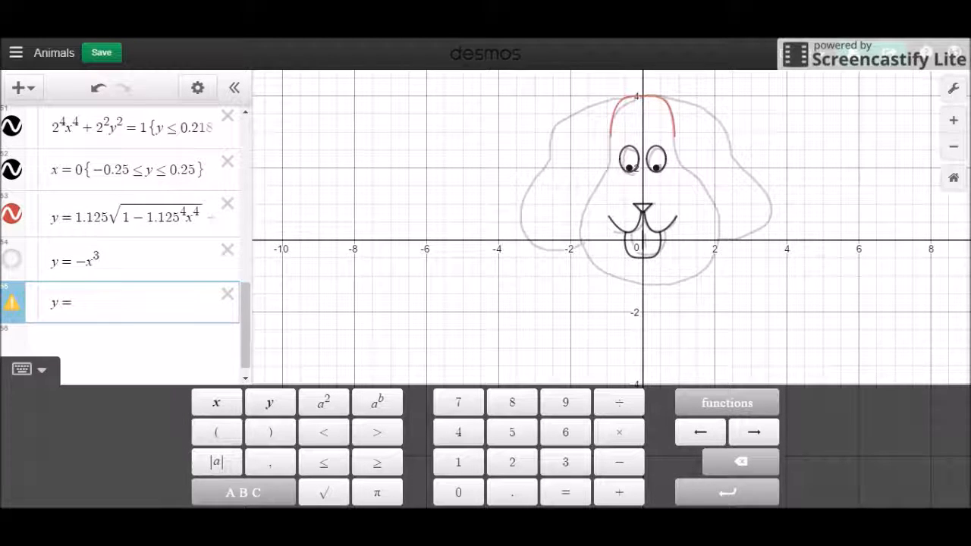
{"action": "type", "text": "cot(x"}
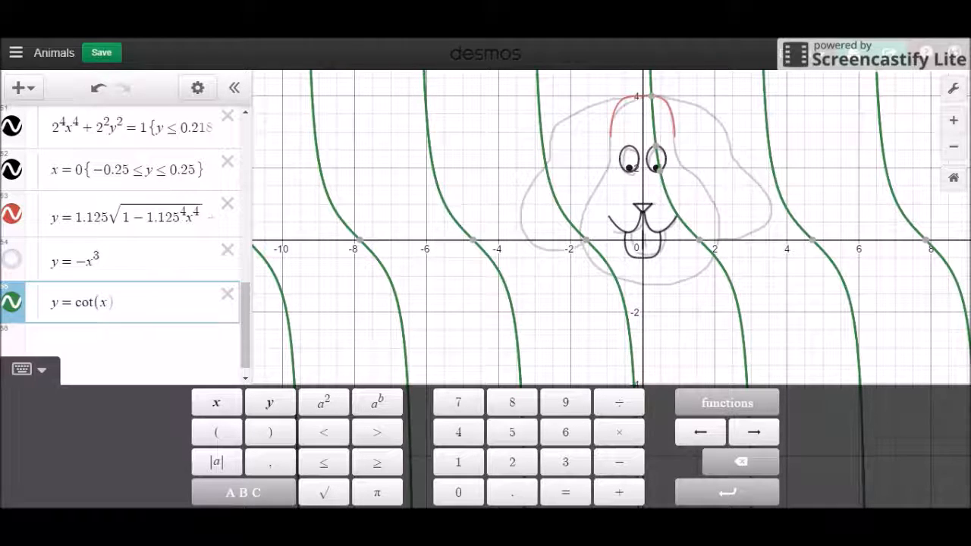
{"action": "left_click", "coordinate": [12, 302]}
Plot arcsin(x) in a new expression below the cotangent
{"action": "left_click", "coordinate": [158, 412]}
{"action": "key", "text": "Return"}
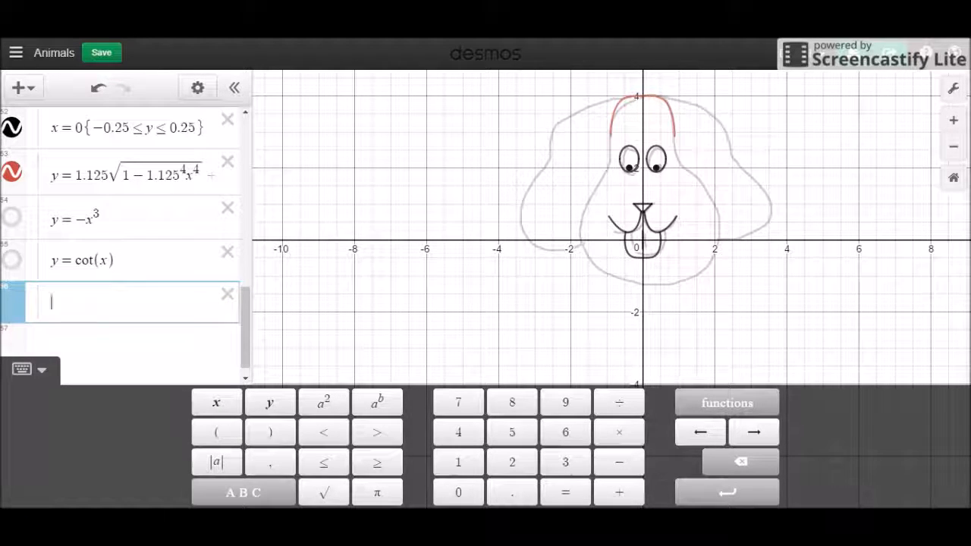
{"action": "type", "text": "sin"}
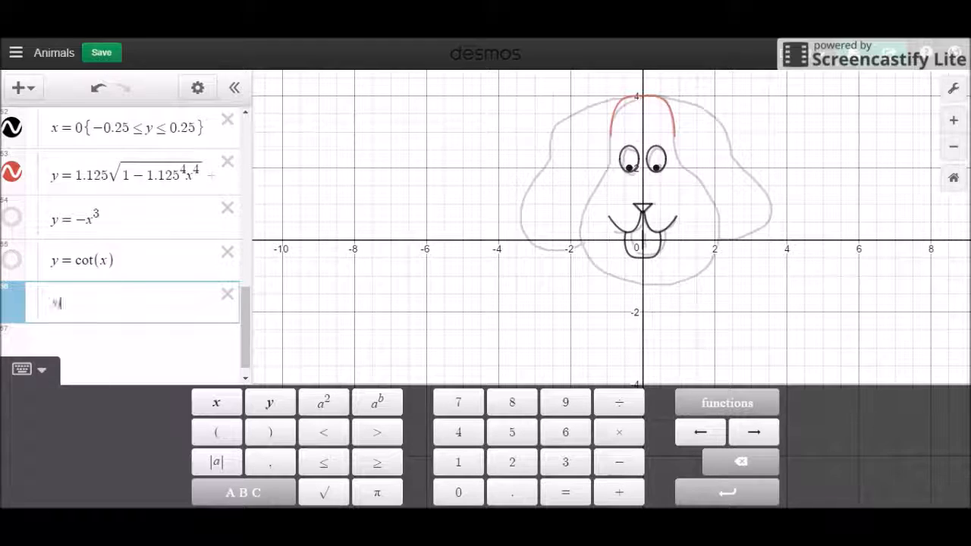
{"action": "key", "text": "BackSpace"}
{"action": "key", "text": "BackSpace"}
{"action": "key", "text": "BackSpace"}
{"action": "type", "text": "arcsin(x"}
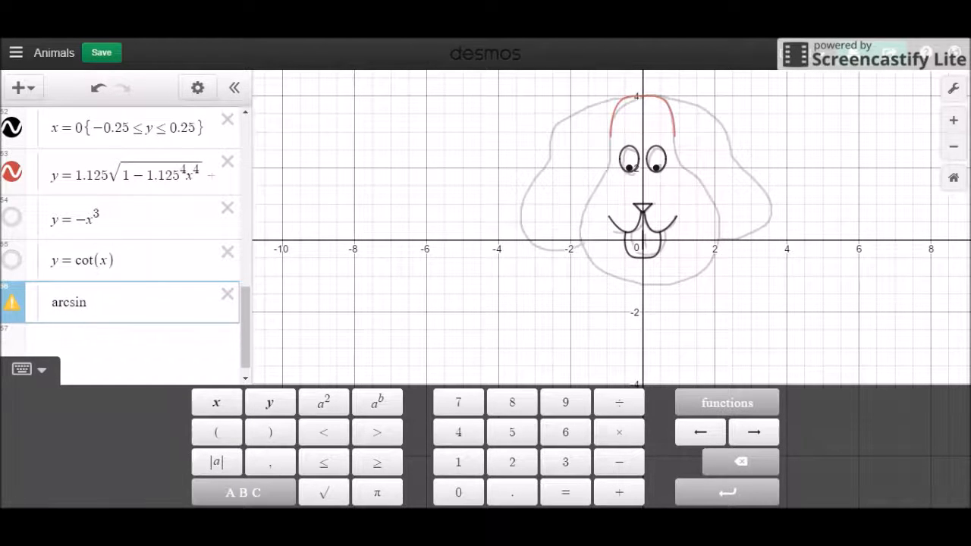
Change the arcsine expression to arccos(x)
{"action": "key", "text": "Left"}
{"action": "key", "text": "Left"}
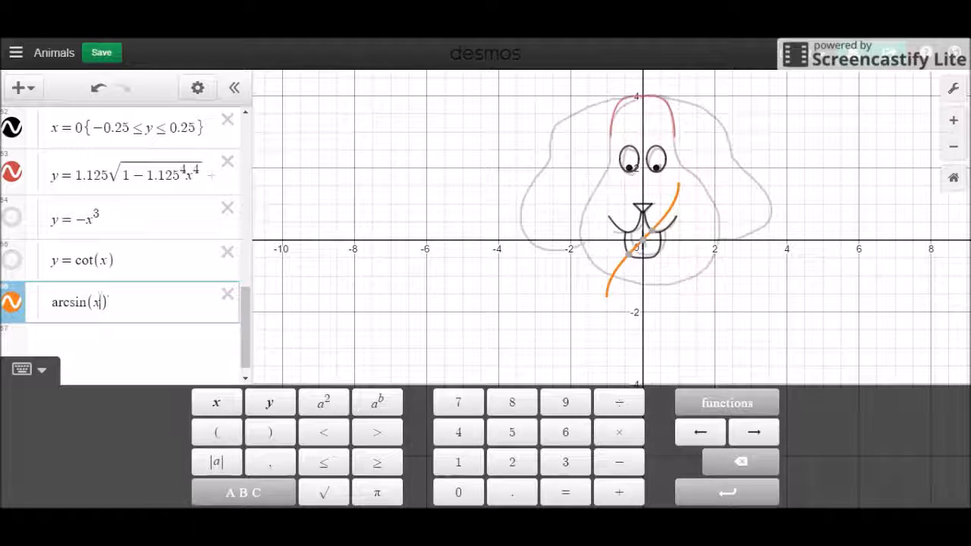
{"action": "key", "text": "BackSpace"}
{"action": "key", "text": "BackSpace"}
{"action": "key", "text": "BackSpace"}
{"action": "type", "text": "cos"}
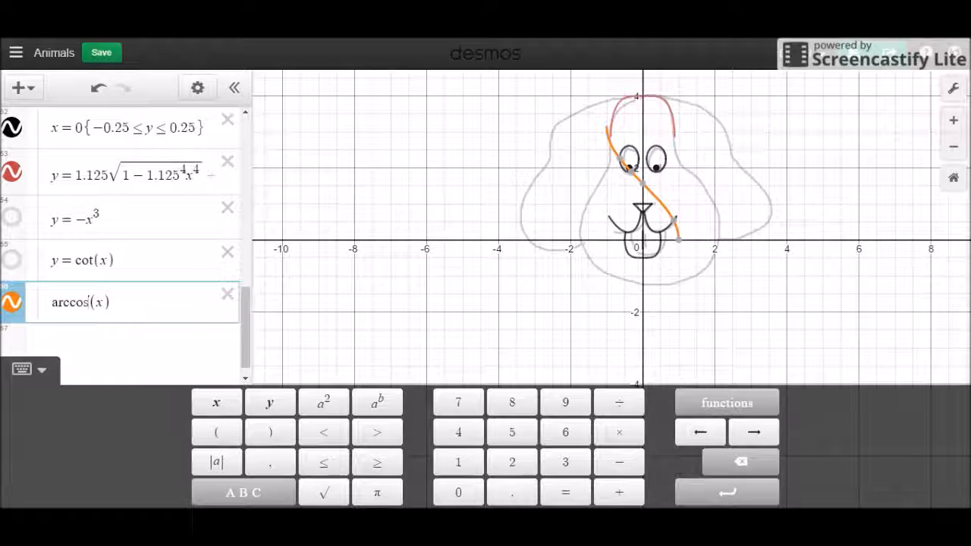
Select the square-root head curve and examine its lower right end on the graph
{"action": "left_click", "coordinate": [170, 163]}
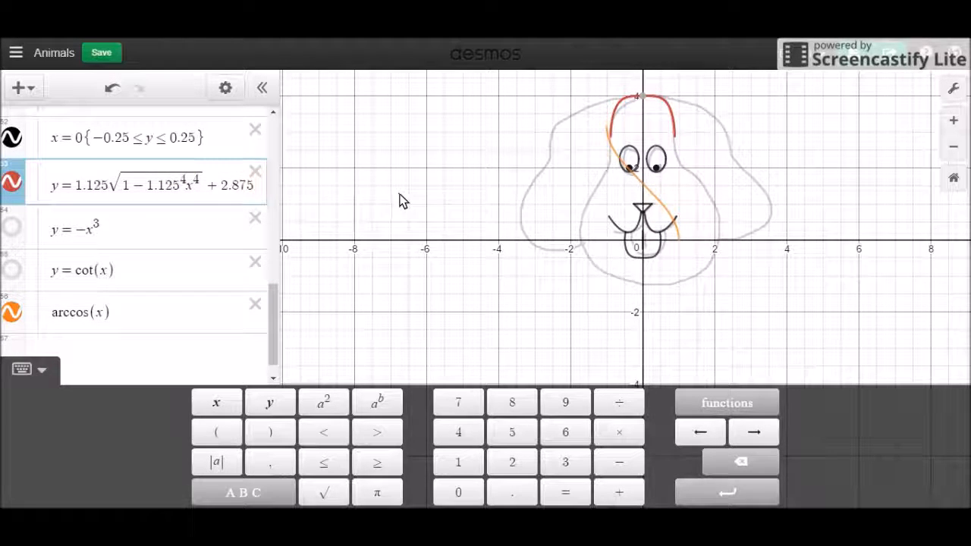
{"action": "left_click", "coordinate": [675, 140]}
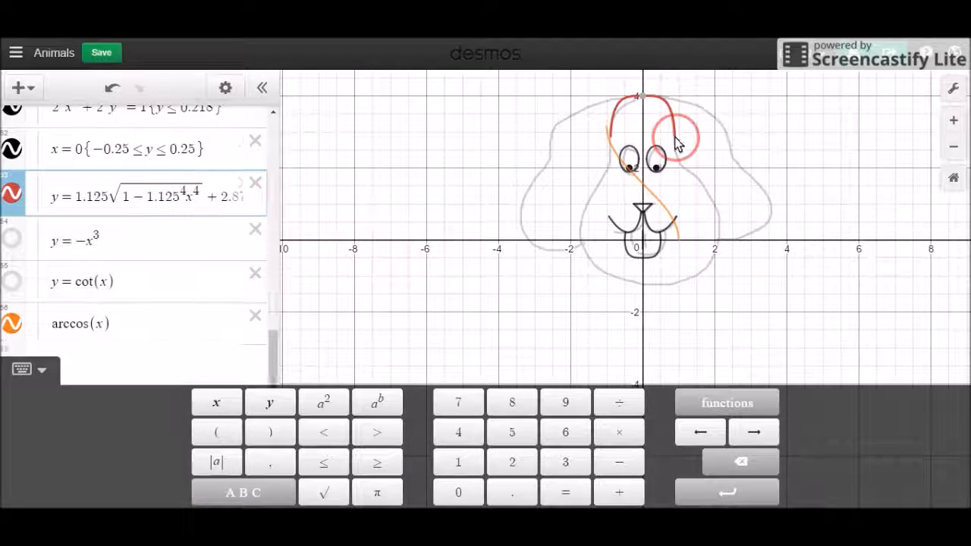
{"action": "left_click", "coordinate": [674, 132]}
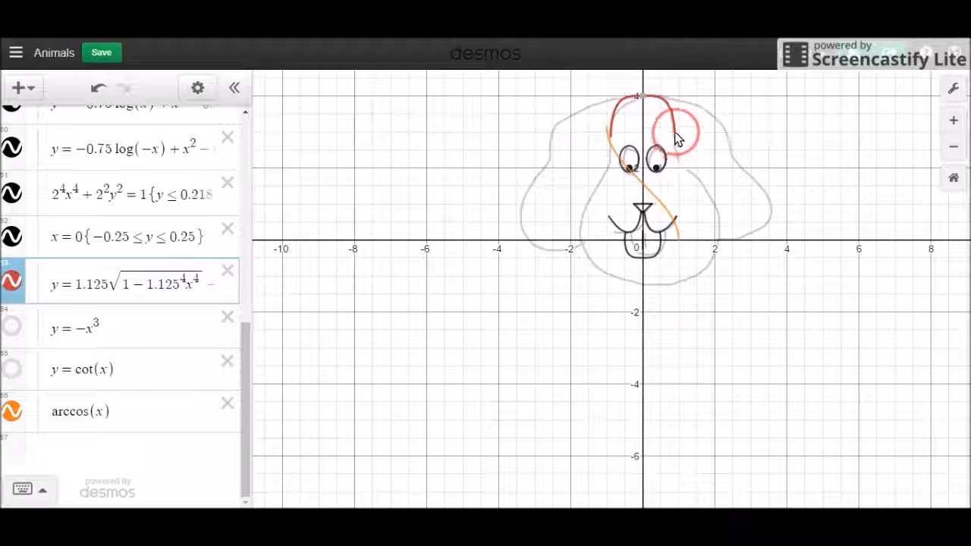
Trace the lower right end of the square-root head curve to read its endpoint coordinates
{"action": "left_click_drag", "start_coordinate": [674, 132], "coordinate": [674, 128]}
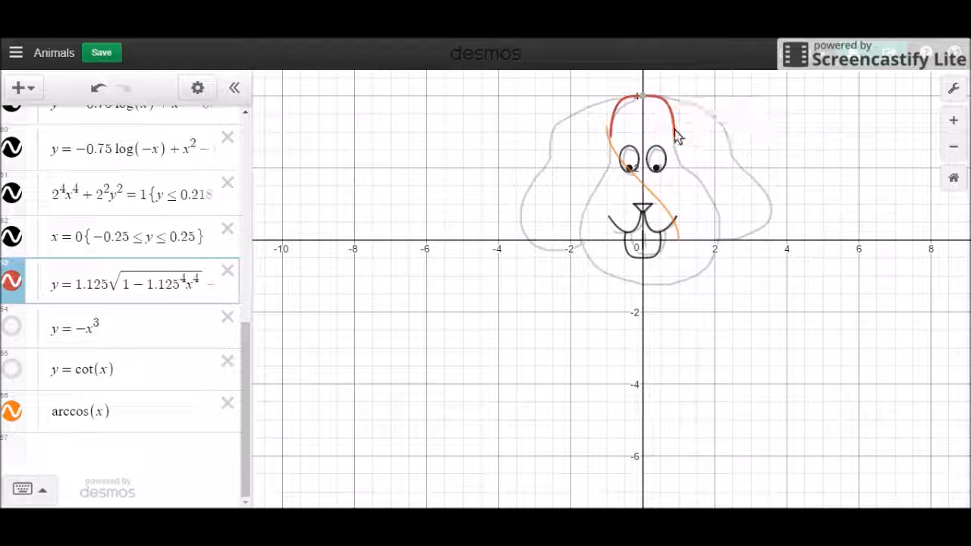
{"action": "left_click", "coordinate": [675, 136]}
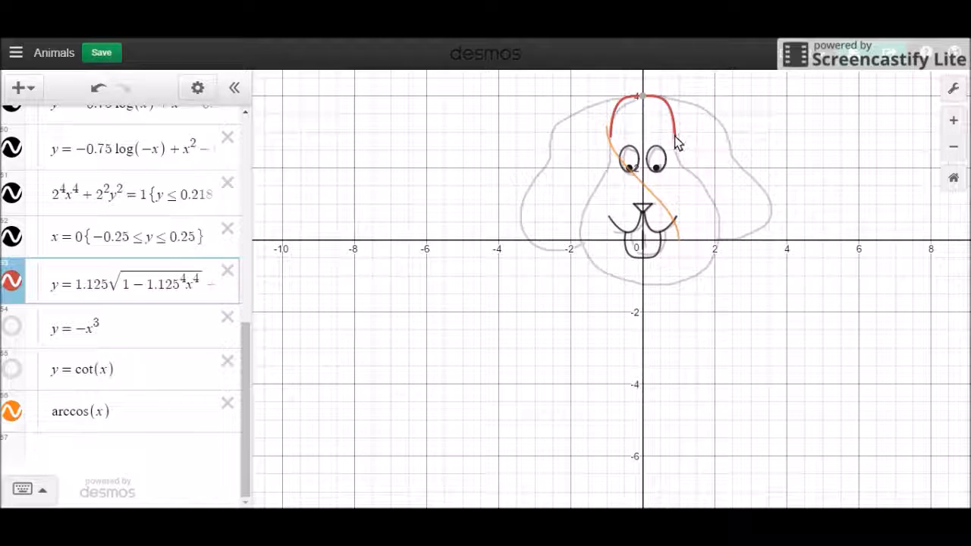
{"action": "left_click_drag", "start_coordinate": [677, 128], "coordinate": [675, 132]}
{"action": "left_click", "coordinate": [675, 133]}
{"action": "left_click_drag", "start_coordinate": [674, 129], "coordinate": [674, 133]}
{"action": "left_click", "coordinate": [181, 282]}
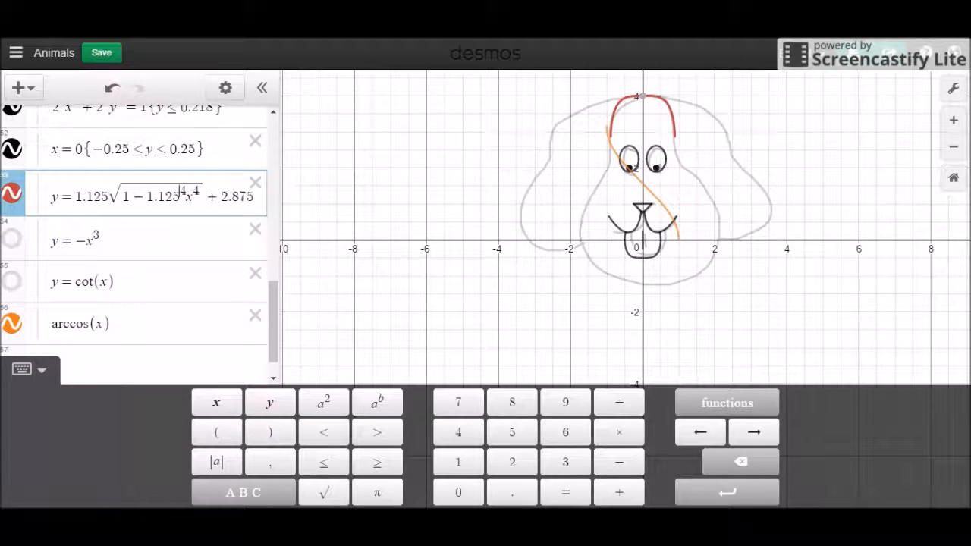
Shift the arccosine curve horizontally by changing its argument to x − 1.125
{"action": "left_click", "coordinate": [106, 326]}
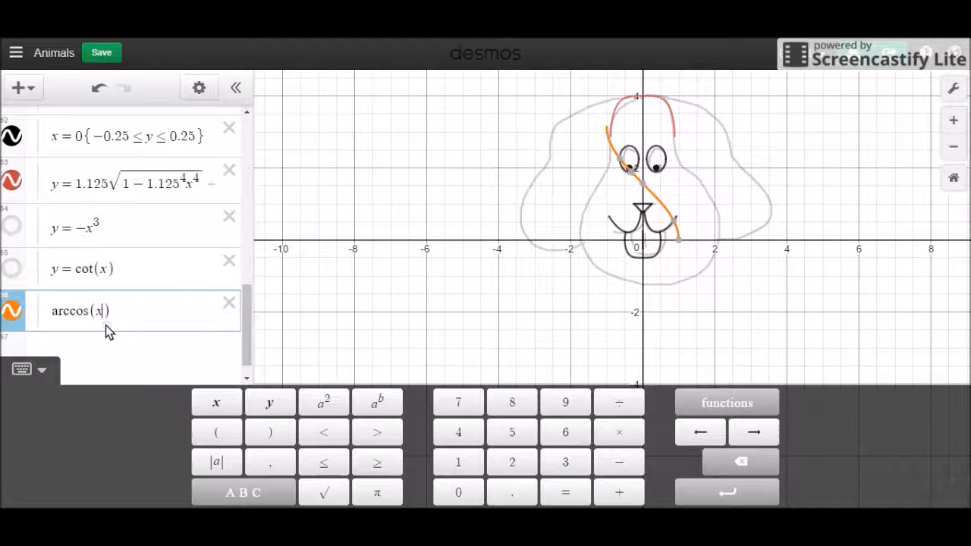
{"action": "type", "text": "+"}
{"action": "key", "text": "BackSpace"}
{"action": "type", "text": "-1.25"}
{"action": "key", "text": "Left"}
{"action": "key", "text": "Left"}
{"action": "type", "text": "1"}
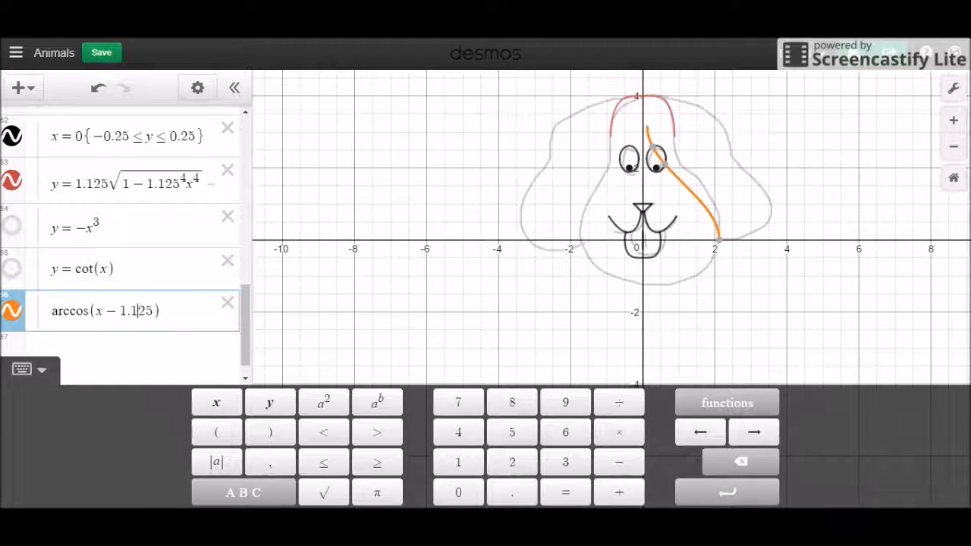
Change the horizontal shift in the arccosine expression to 2.125
{"action": "key", "text": "Left"}
{"action": "key", "text": "Left"}
{"action": "key", "text": "Left"}
{"action": "key", "text": "Left"}
{"action": "key", "text": "Left"}
{"action": "key", "text": "Left"}
{"action": "key", "text": "Right"}
{"action": "key", "text": "Right"}
{"action": "key", "text": "BackSpace"}
{"action": "type", "text": "2"}
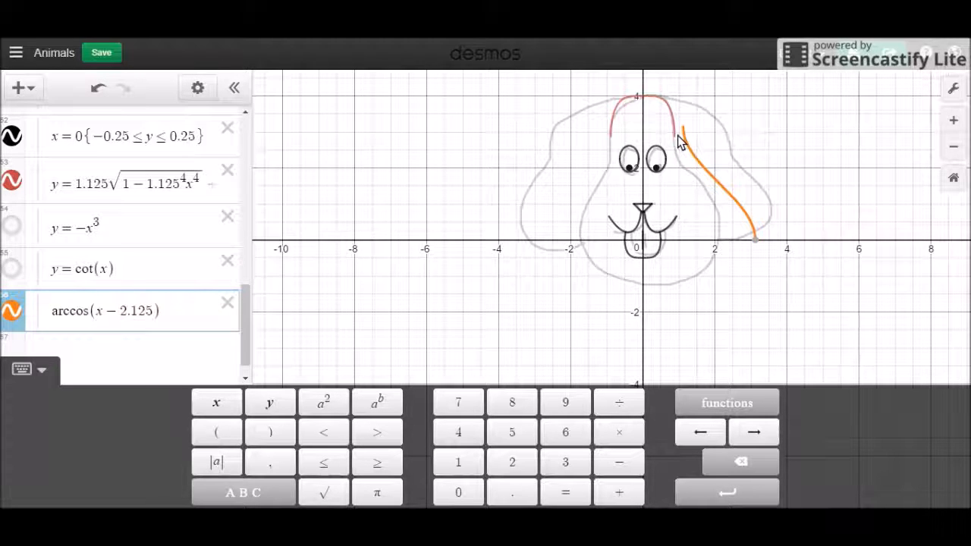
Check the head curve's equation and add + 2.875 − π to the end of the arccosine expression
{"action": "left_click", "coordinate": [166, 184]}
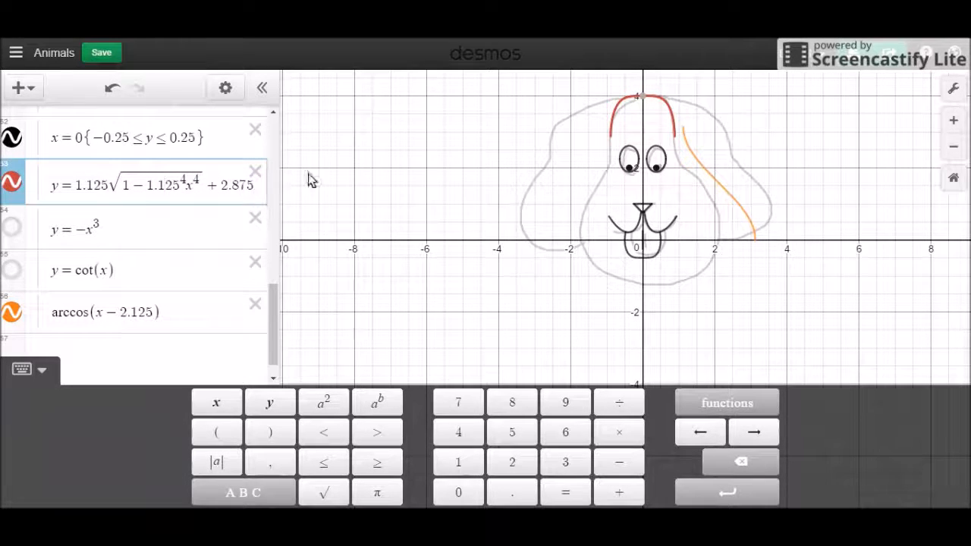
{"action": "mouse_move", "coordinate": [641, 101]}
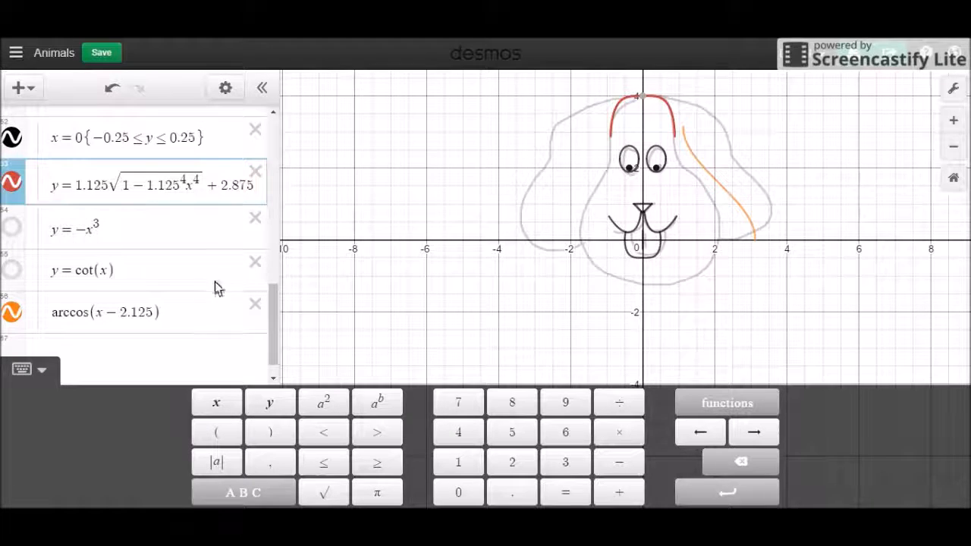
{"action": "left_click", "coordinate": [181, 315]}
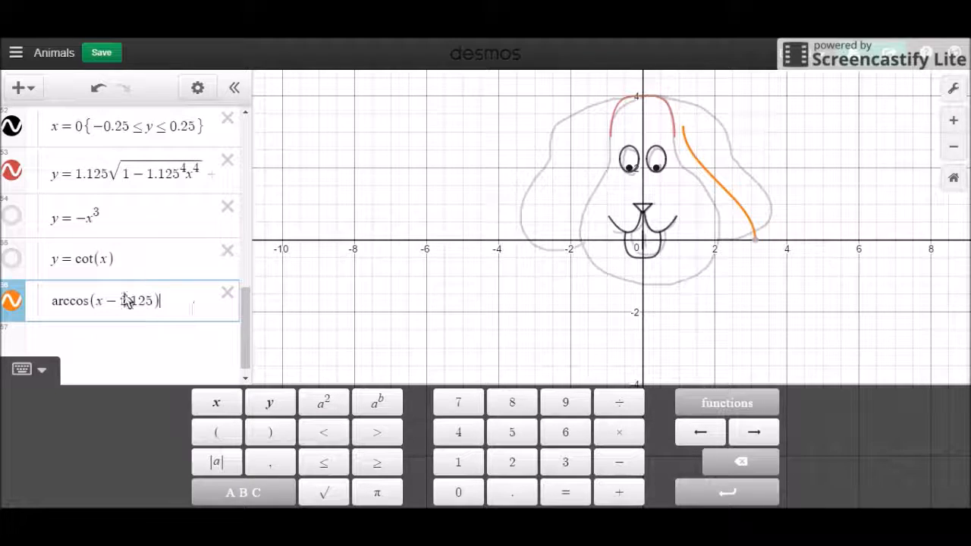
{"action": "type", "text": "+ 2.875"}
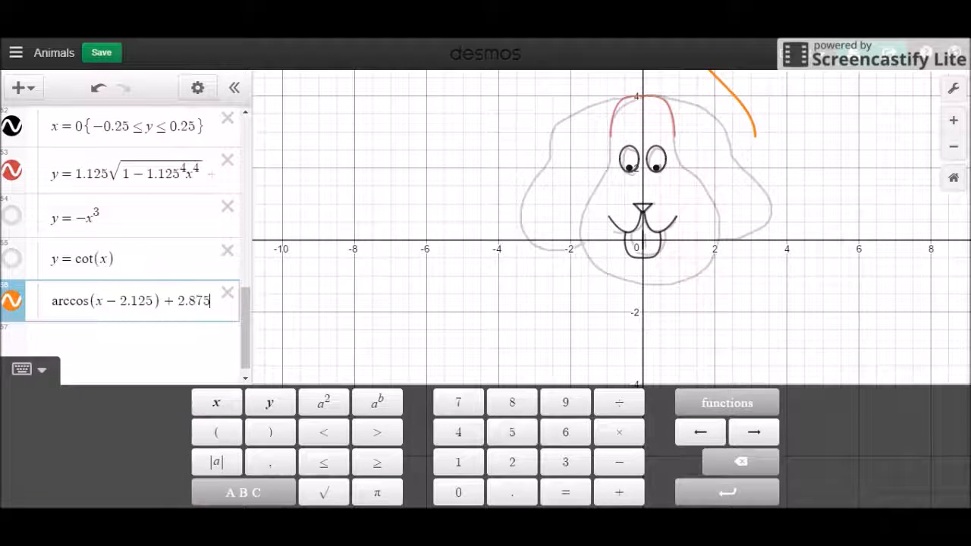
{"action": "type", "text": "-"}
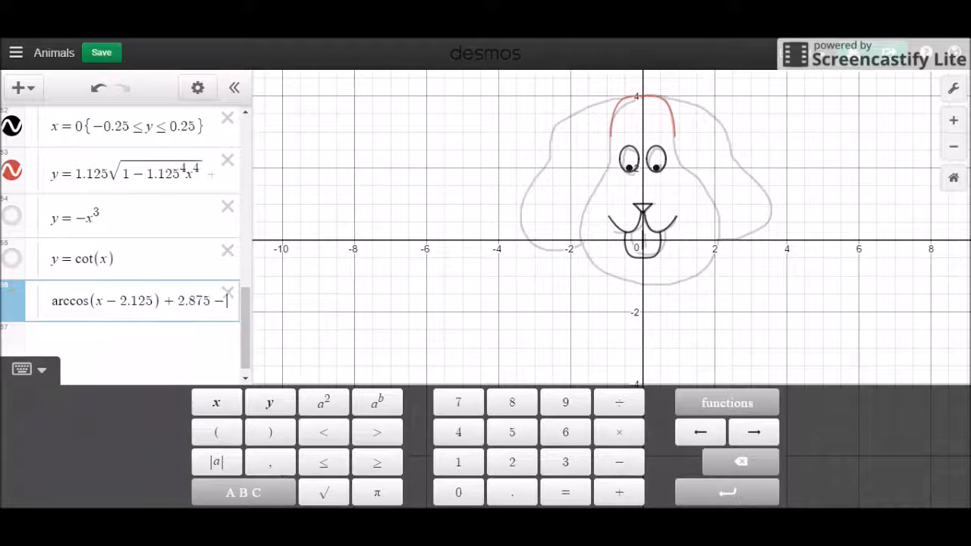
{"action": "type", "text": "pi"}
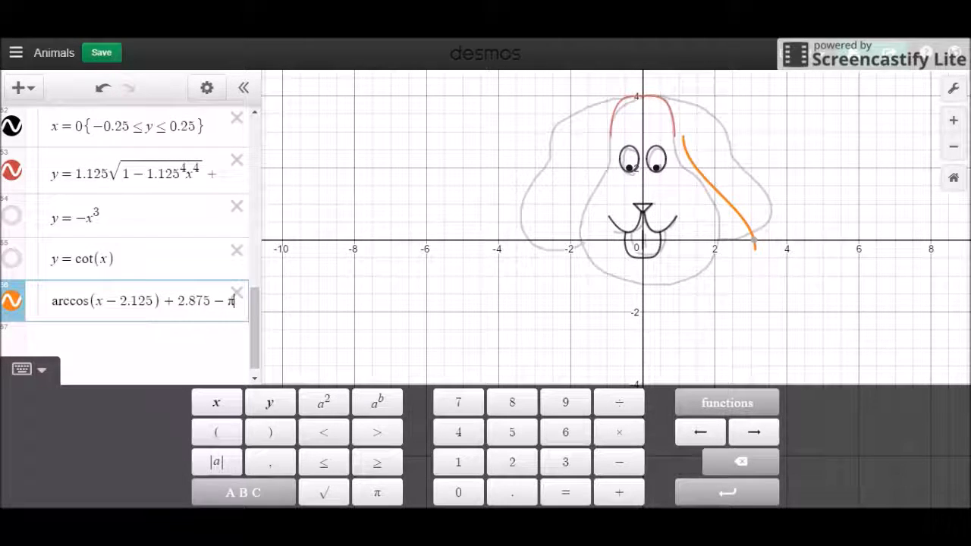
Try scaling the arccosine curve vertically with a leading factor of 0.5, then 0.75
{"action": "key", "text": "Left"}
{"action": "key", "text": "Left"}
{"action": "key", "text": "Left"}
{"action": "key", "text": "Left"}
{"action": "key", "text": "Left"}
{"action": "key", "text": "Left"}
{"action": "key", "text": "Left"}
{"action": "key", "text": "Left"}
{"action": "key", "text": "Left"}
{"action": "key", "text": "Left"}
{"action": "key", "text": "Left"}
{"action": "key", "text": "Left"}
{"action": "key", "text": "Left"}
{"action": "key", "text": "Left"}
{"action": "key", "text": "Left"}
{"action": "key", "text": "Left"}
{"action": "key", "text": "Left"}
{"action": "key", "text": "Left"}
{"action": "key", "text": "Left"}
{"action": "key", "text": "Left"}
{"action": "type", "text": "0.5"}
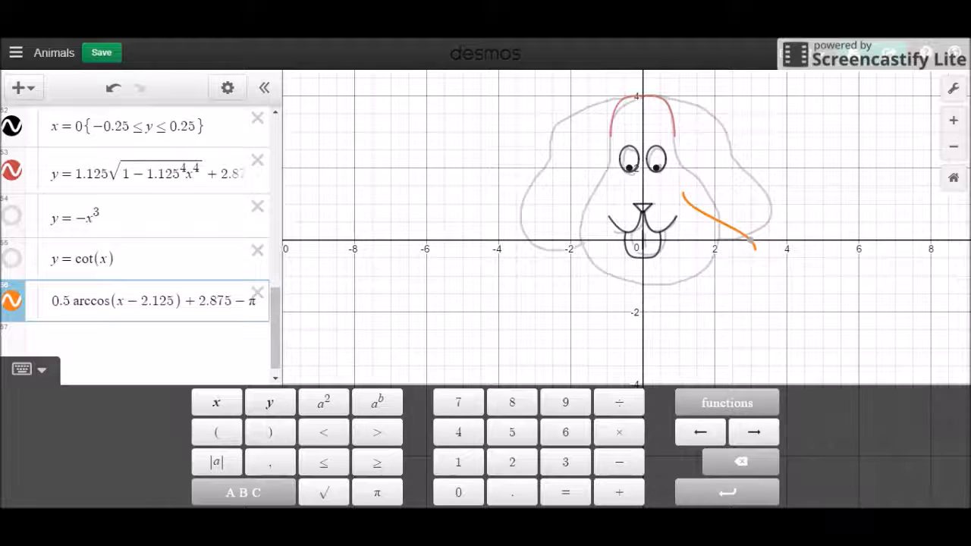
{"action": "key", "text": "Left"}
{"action": "type", "text": "7"}
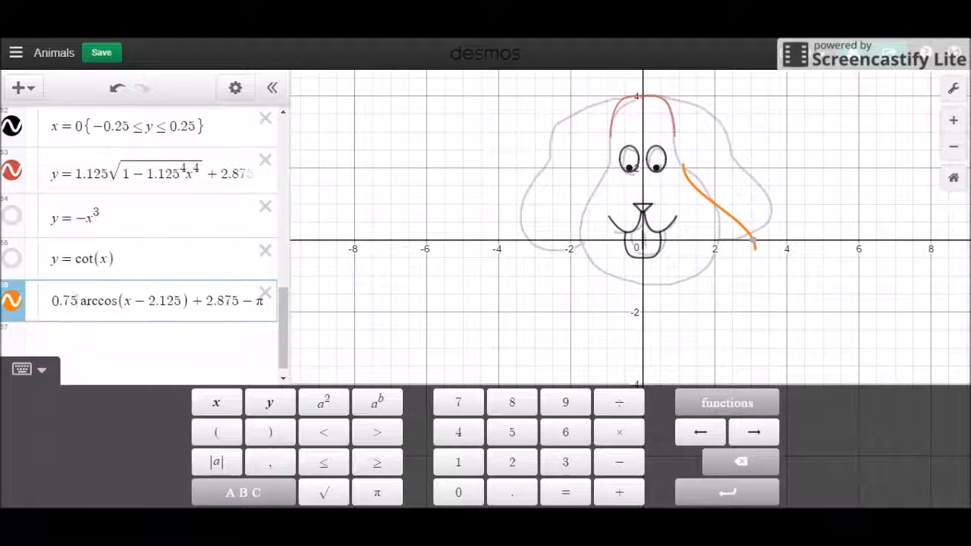
Try wrapping x − 2.125 in parentheses inside the arccosine and multiplying it by 1.5
{"action": "key", "text": "Right"}
{"action": "key", "text": "Right"}
{"action": "key", "text": "Right"}
{"action": "key", "text": "Right"}
{"action": "key", "text": "Right"}
{"action": "key", "text": "Right"}
{"action": "key", "text": "Right"}
{"action": "key", "text": "Right"}
{"action": "key", "text": "Right"}
{"action": "key", "text": "Right"}
{"action": "key", "text": "Right"}
{"action": "key", "text": "Right"}
{"action": "key", "text": "Left"}
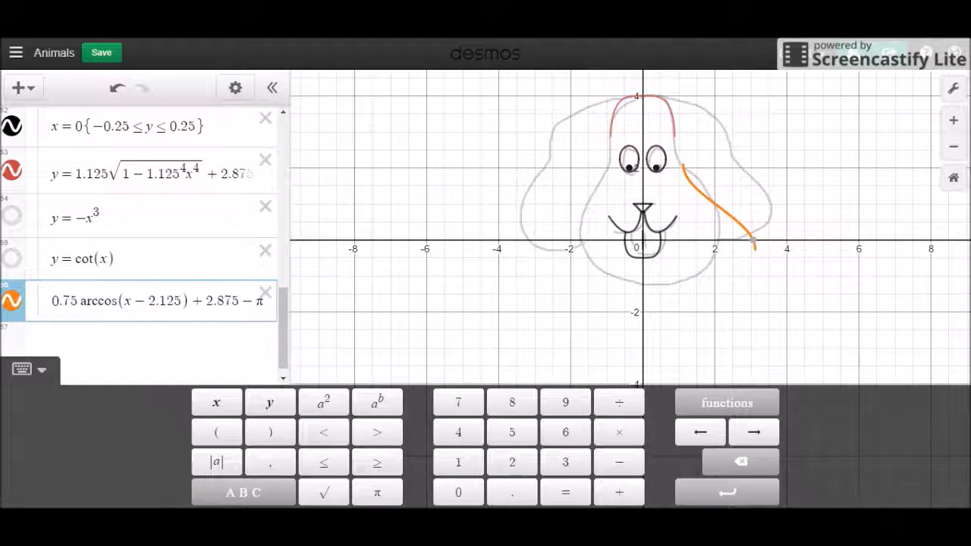
{"action": "key", "text": "Left"}
{"action": "key", "text": "Left"}
{"action": "key", "text": "Left"}
{"action": "type", "text": "("}
{"action": "key", "text": "Right"}
{"action": "key", "text": "Right"}
{"action": "key", "text": "Right"}
{"action": "key", "text": "Right"}
{"action": "key", "text": "Right"}
{"action": "key", "text": "Right"}
{"action": "type", "text": ")"}
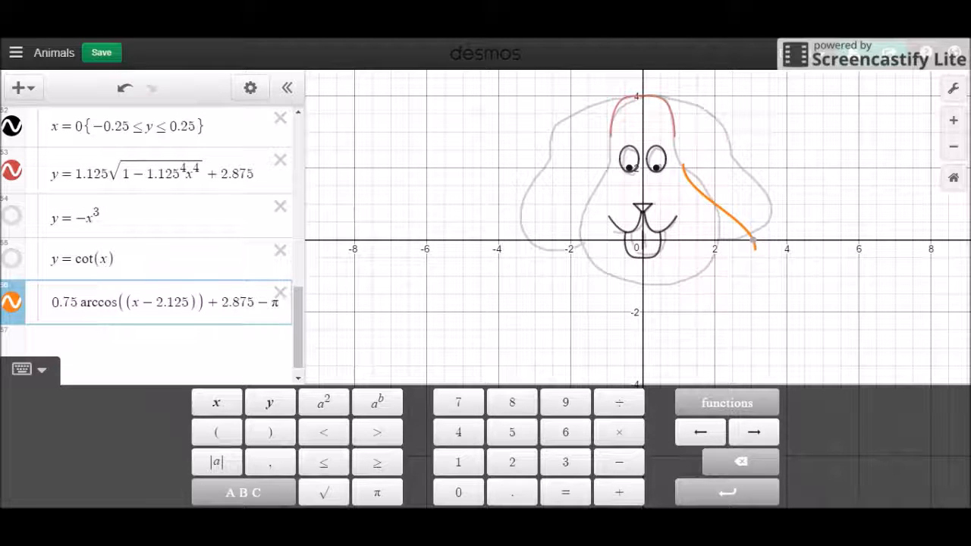
{"action": "key", "text": "Left"}
{"action": "key", "text": "Left"}
{"action": "type", "text": "1.5"}
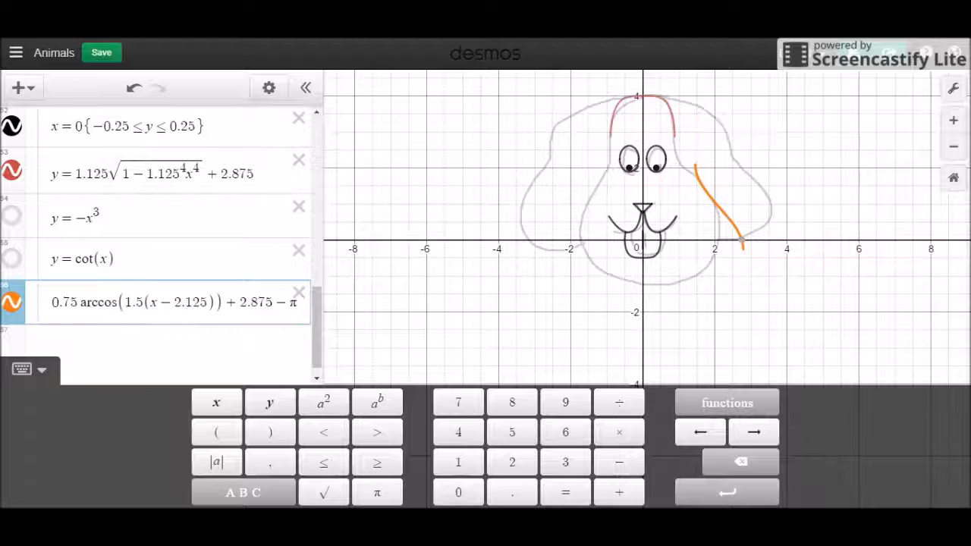
Try a horizontal shift of 1.625 in the arccosine expression
{"action": "key", "text": "Right"}
{"action": "key", "text": "Right"}
{"action": "key", "text": "Right"}
{"action": "key", "text": "Right"}
{"action": "key", "text": "Right"}
{"action": "key", "text": "Right"}
{"action": "key", "text": "Right"}
{"action": "key", "text": "Right"}
{"action": "key", "text": "Right"}
{"action": "key", "text": "Left"}
{"action": "key", "text": "Left"}
{"action": "key", "text": "Left"}
{"action": "key", "text": "Left"}
{"action": "key", "text": "Left"}
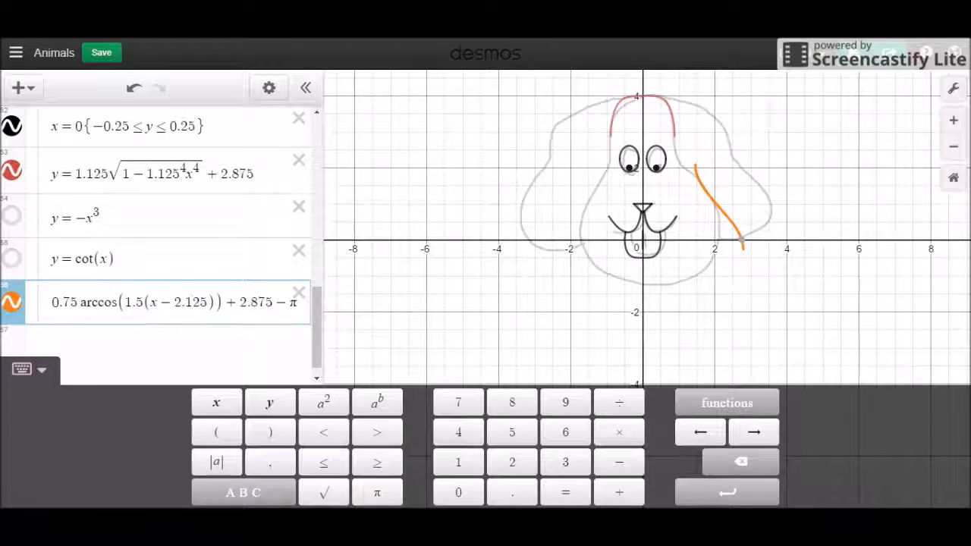
{"action": "key", "text": "BackSpace"}
{"action": "type", "text": "1"}
{"action": "key", "text": "Right"}
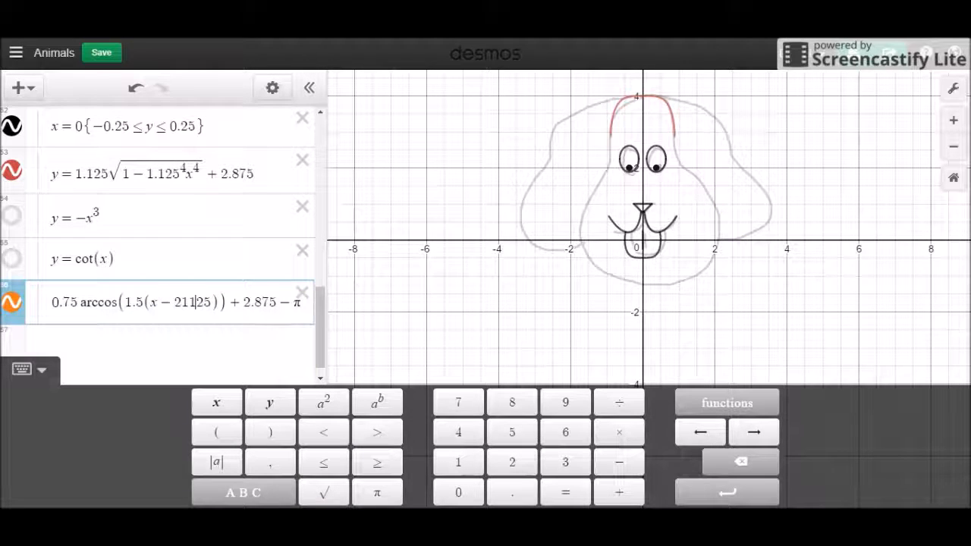
{"action": "key", "text": "BackSpace"}
{"action": "key", "text": "BackSpace"}
{"action": "type", "text": "1."}
{"action": "key", "text": "Right"}
{"action": "key", "text": "BackSpace"}
{"action": "type", "text": "6"}
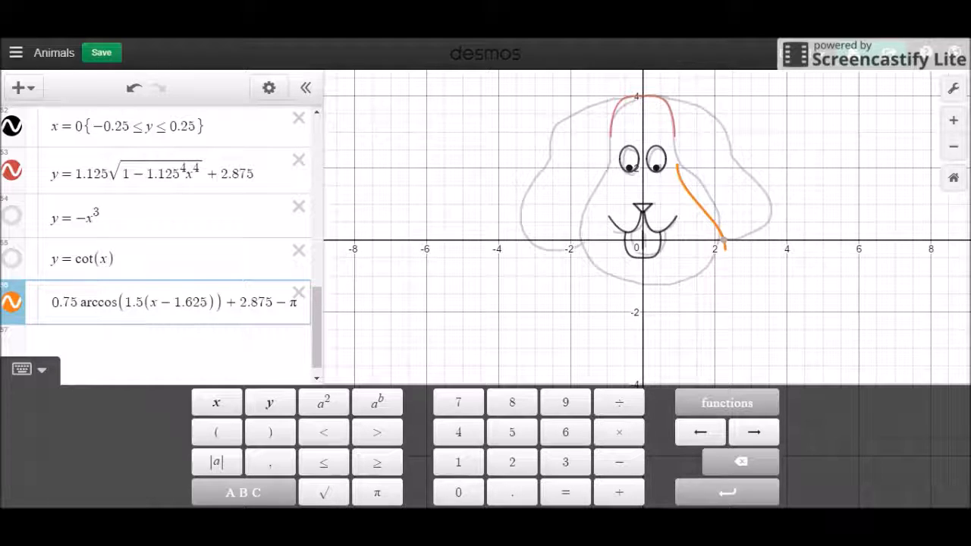
Try a vertical offset of 3.5, then 3.625, in the arccosine expression
{"action": "key", "text": "Right"}
{"action": "key", "text": "Right"}
{"action": "key", "text": "Right"}
{"action": "key", "text": "Right"}
{"action": "key", "text": "BackSpace"}
{"action": "key", "text": "BackSpace"}
{"action": "key", "text": "BackSpace"}
{"action": "key", "text": "BackSpace"}
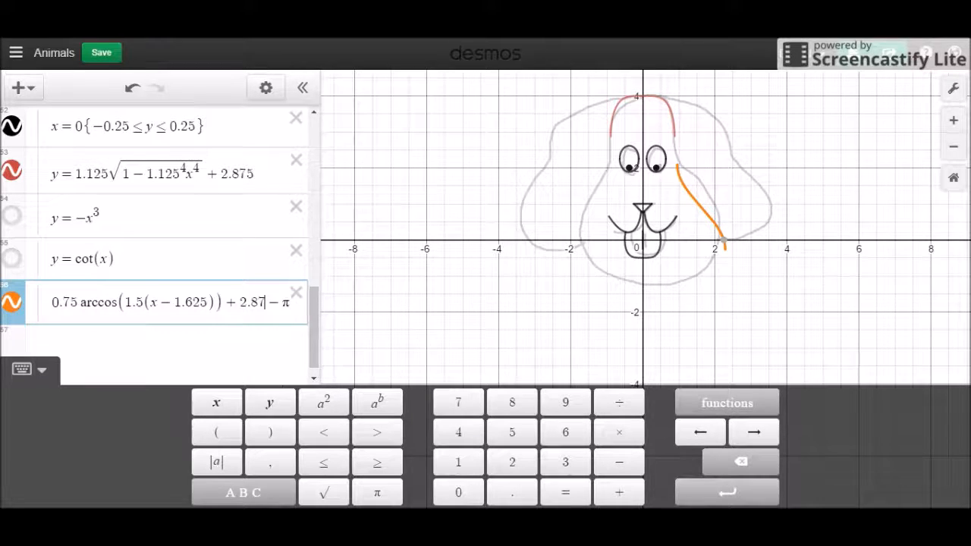
{"action": "key", "text": "BackSpace"}
{"action": "type", "text": "3.5"}
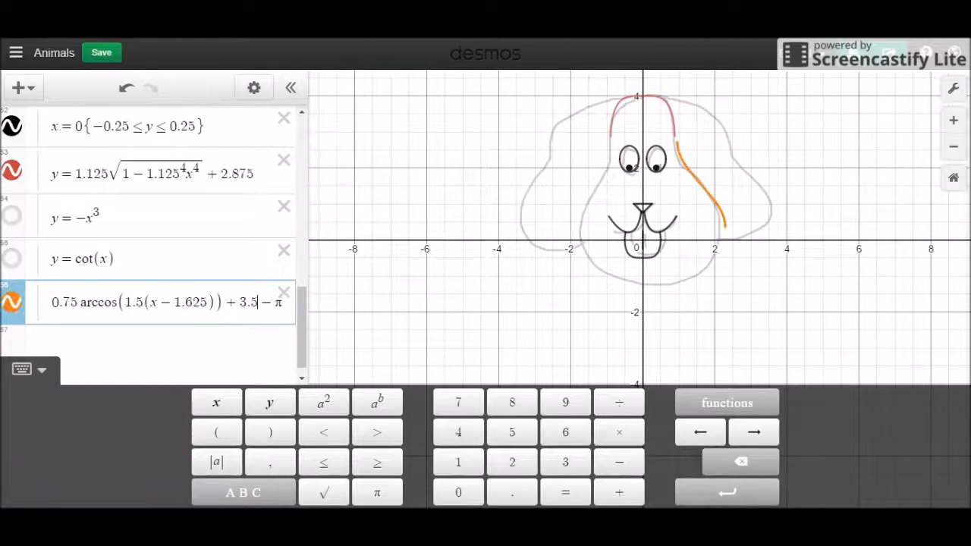
{"action": "type", "text": "62"}
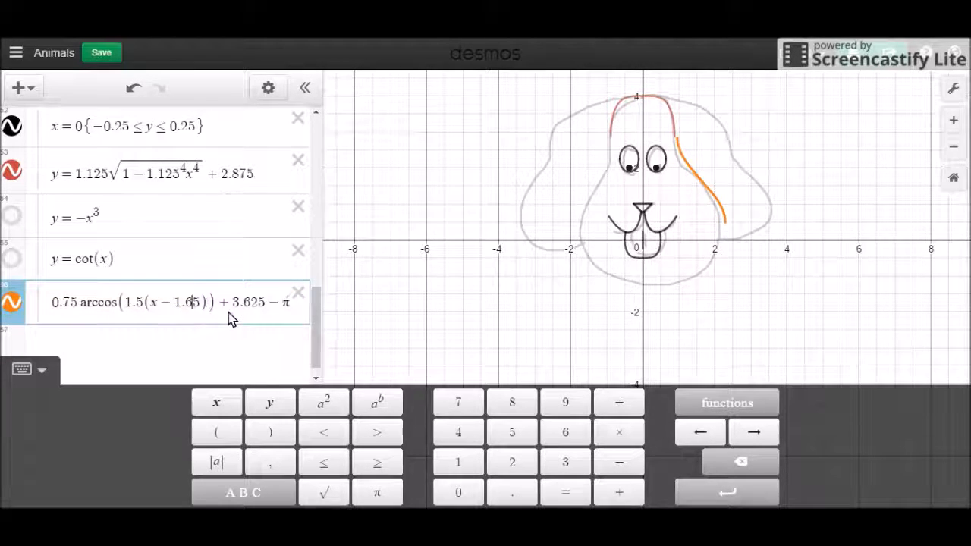
Try a horizontal shift of 1.5 in the arccosine expression, then set it back to 1.625
{"action": "key", "text": "BackSpace"}
{"action": "key", "text": "BackSpace"}
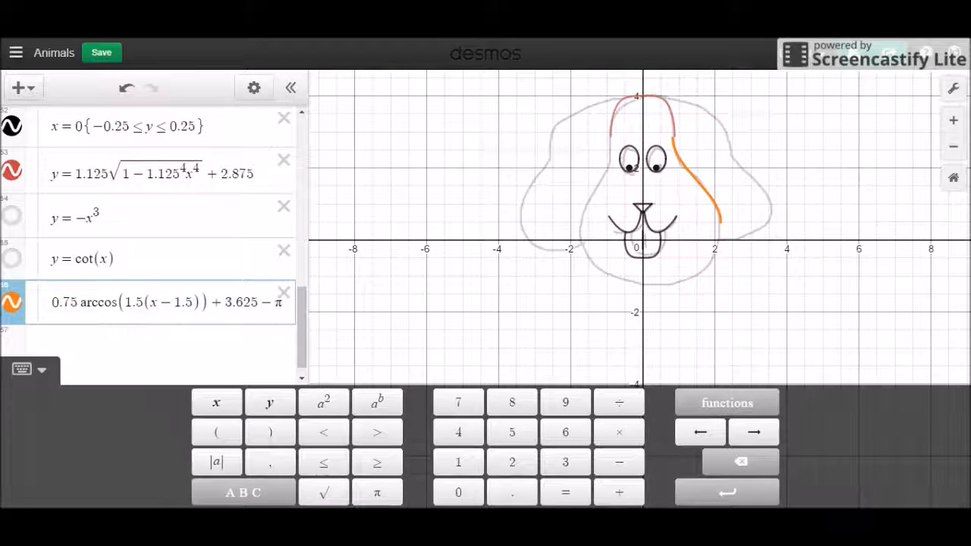
{"action": "type", "text": "62"}
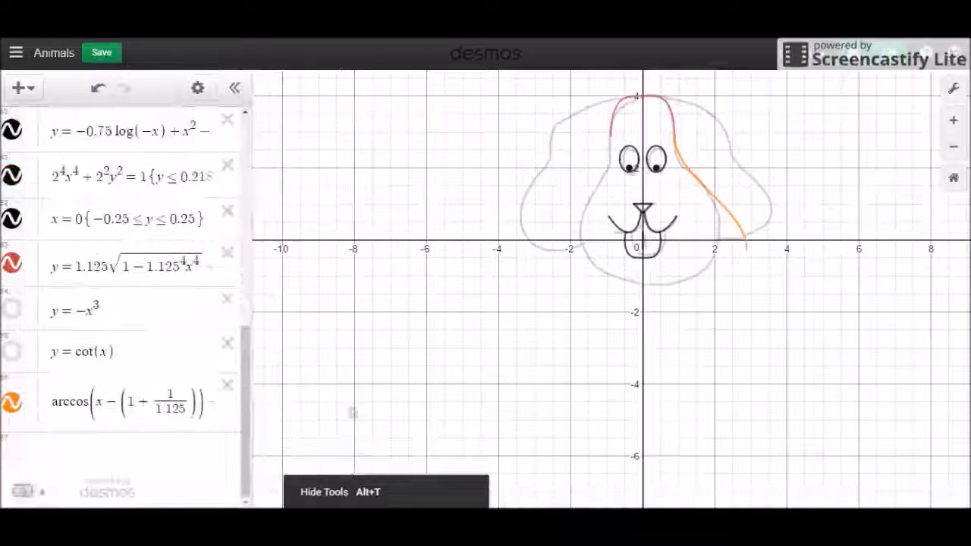
Multiply the arccosine term with the fractional shift 1 + 1/1.125 by 0.75
{"action": "left_click", "coordinate": [139, 407]}
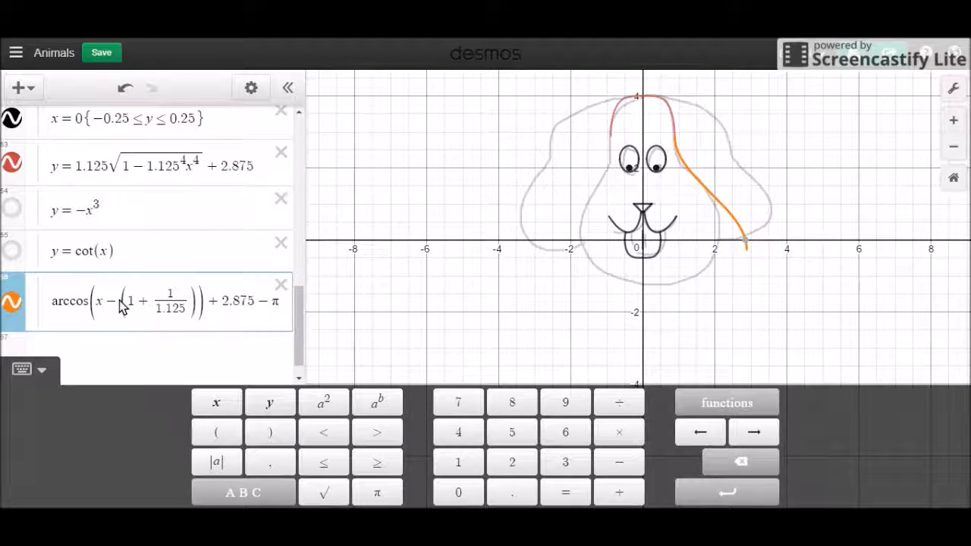
{"action": "left_click", "coordinate": [52, 307]}
{"action": "type", "text": "0.75"}
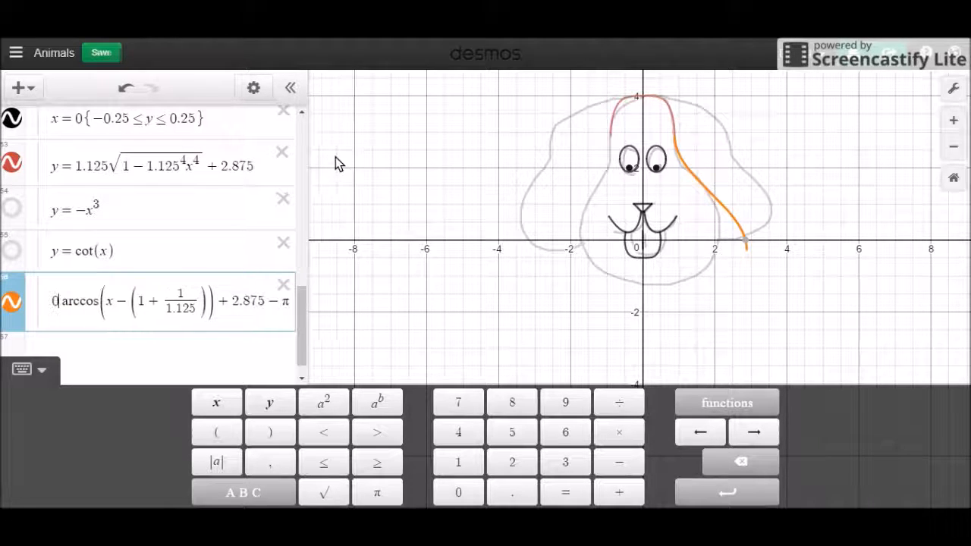
{"action": "key", "text": "Right"}
{"action": "key", "text": "Right"}
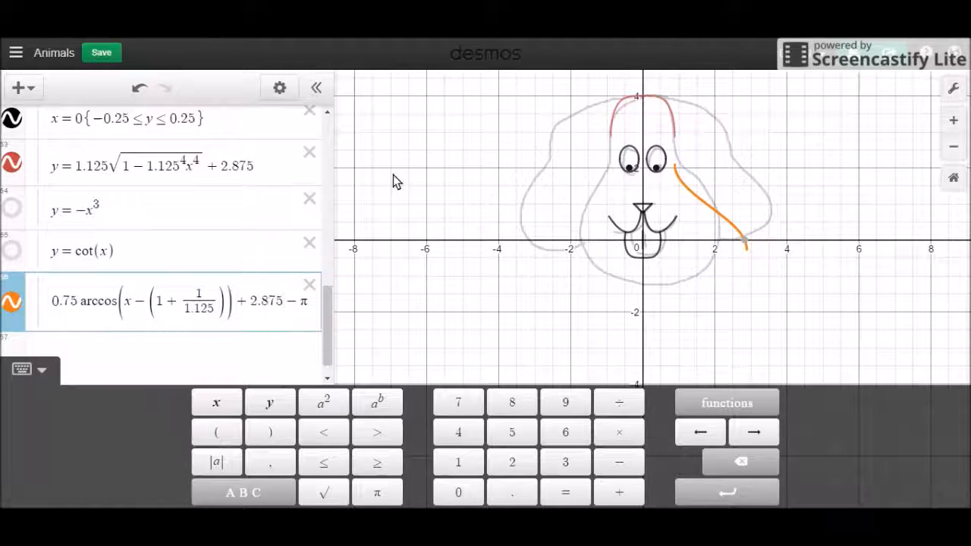
Replace the vertical offset before − π in the arccosine expression with 3.625
{"action": "left_click_drag", "start_coordinate": [285, 305], "coordinate": [252, 304]}
{"action": "type", "text": "3.5"}
{"action": "key", "text": "Left"}
{"action": "type", "text": "62"}
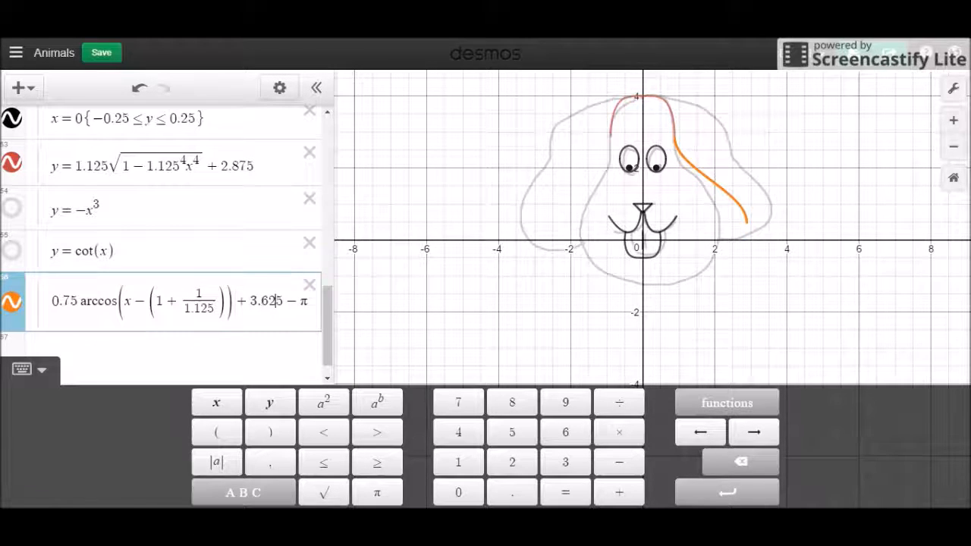
Enclose the whole shifted x term inside the arccosine in parentheses and multiply it by 1.5, then 1.25
{"action": "key", "text": "Left"}
{"action": "key", "text": "Left"}
{"action": "key", "text": "Left"}
{"action": "key", "text": "Left"}
{"action": "key", "text": "Left"}
{"action": "key", "text": "Left"}
{"action": "key", "text": "Left"}
{"action": "key", "text": "Left"}
{"action": "key", "text": "Left"}
{"action": "key", "text": "Left"}
{"action": "key", "text": "Left"}
{"action": "key", "text": "Left"}
{"action": "type", "text": "("}
{"action": "left_click", "coordinate": [241, 304]}
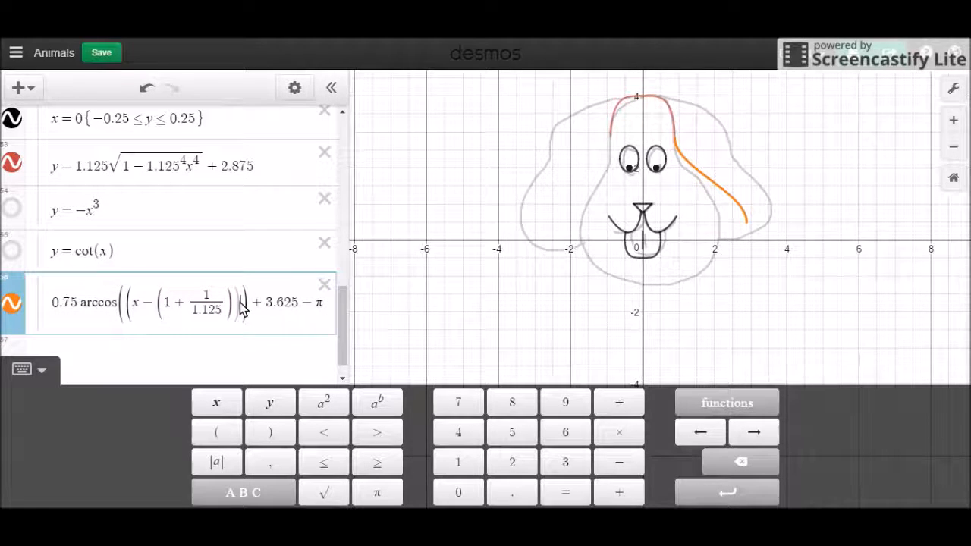
{"action": "type", "text": ")"}
{"action": "key", "text": "Left"}
{"action": "key", "text": "Left"}
{"action": "key", "text": "Left"}
{"action": "key", "text": "Left"}
{"action": "key", "text": "Left"}
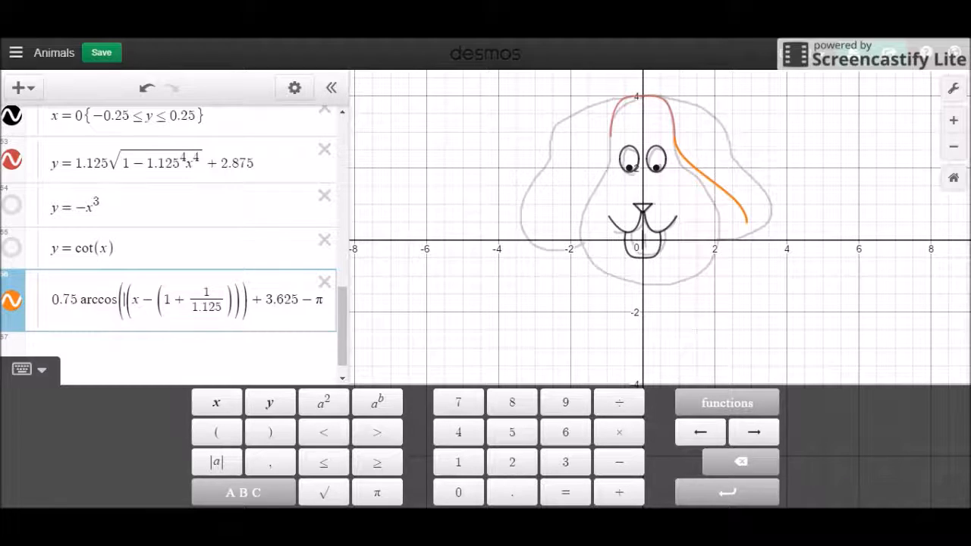
{"action": "type", "text": "1.5"}
{"action": "key", "text": "Left"}
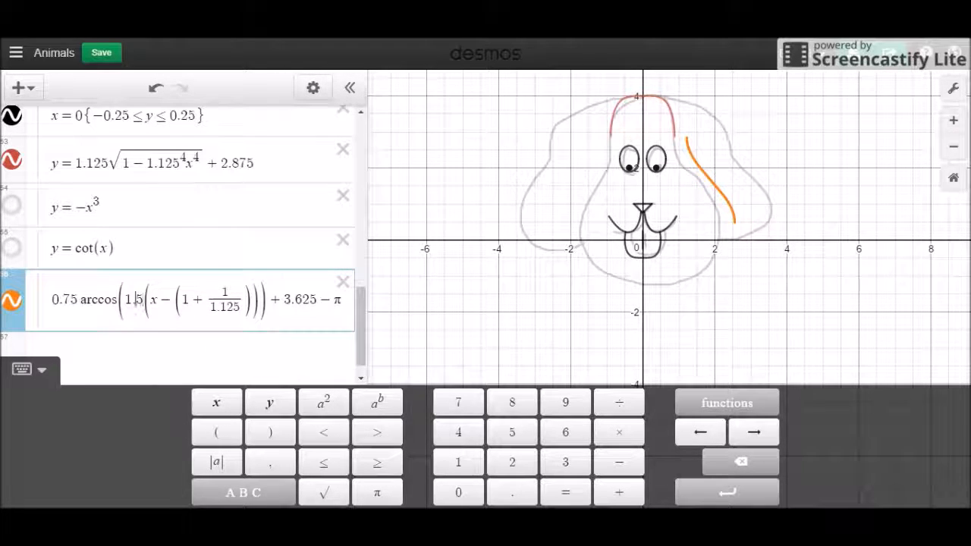
{"action": "type", "text": "2"}
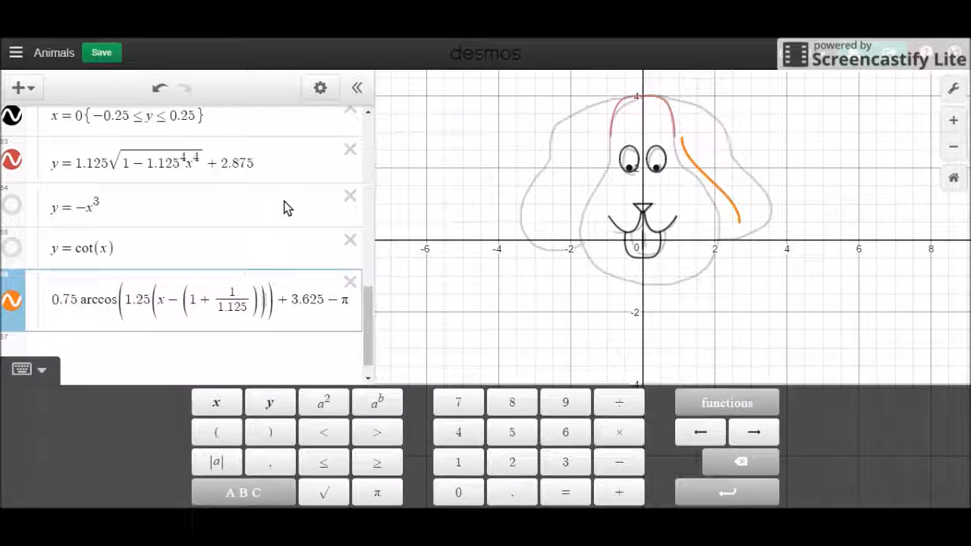
Add 0.25 after the fractional shift (1 + 1/1.125) inside the arccosine expression
{"action": "key", "text": "Left"}
{"action": "key", "text": "Left"}
{"action": "key", "text": "Left"}
{"action": "key", "text": "Left"}
{"action": "key", "text": "Left"}
{"action": "key", "text": "Left"}
{"action": "key", "text": "Left"}
{"action": "key", "text": "Left"}
{"action": "key", "text": "Left"}
{"action": "key", "text": "Left"}
{"action": "key", "text": "Left"}
{"action": "key", "text": "Left"}
{"action": "key", "text": "Right"}
{"action": "key", "text": "Right"}
{"action": "key", "text": "Right"}
{"action": "key", "text": "Right"}
{"action": "key", "text": "Right"}
{"action": "key", "text": "Right"}
{"action": "key", "text": "Right"}
{"action": "key", "text": "Right"}
{"action": "key", "text": "Right"}
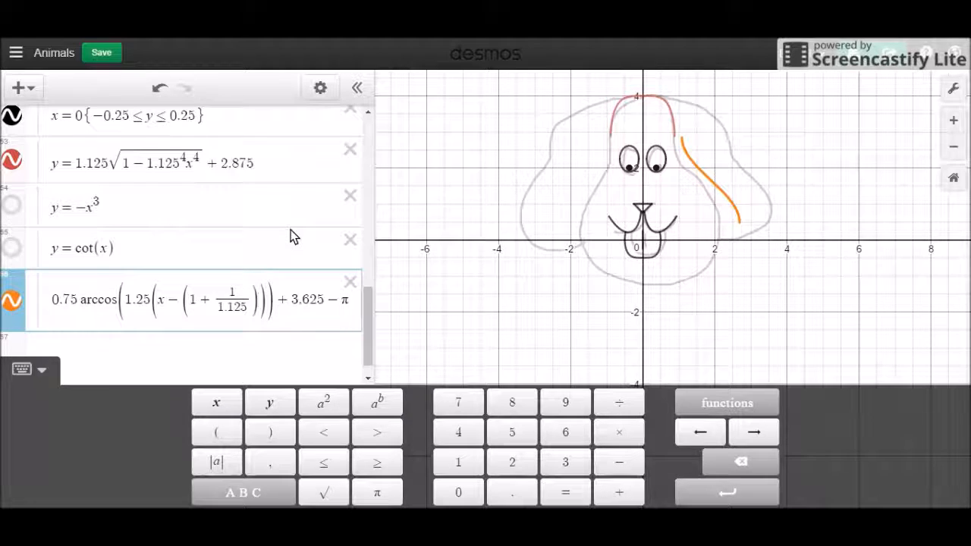
{"action": "key", "text": "Right"}
{"action": "type", "text": "+ 0.25"}
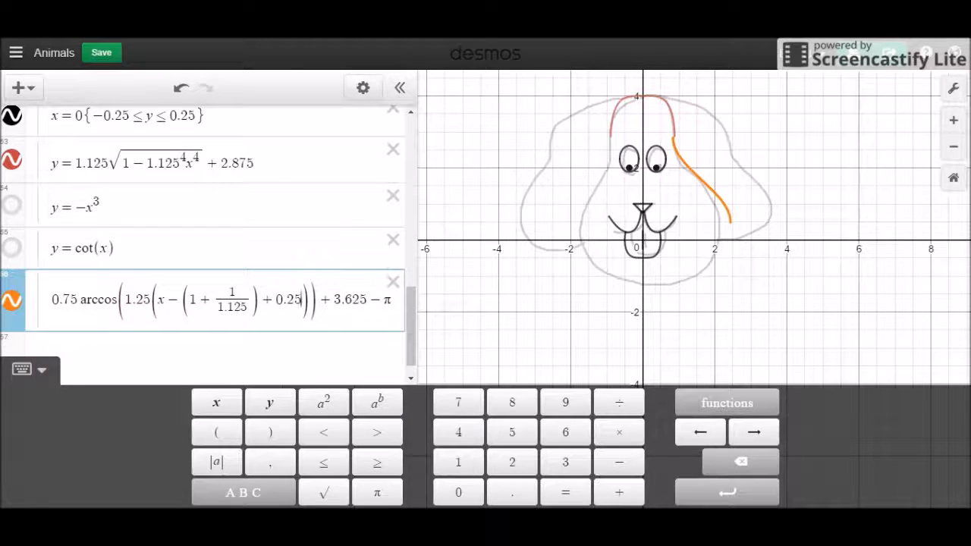
{"action": "key", "text": "Return"}
{"action": "left_click", "coordinate": [168, 258]}
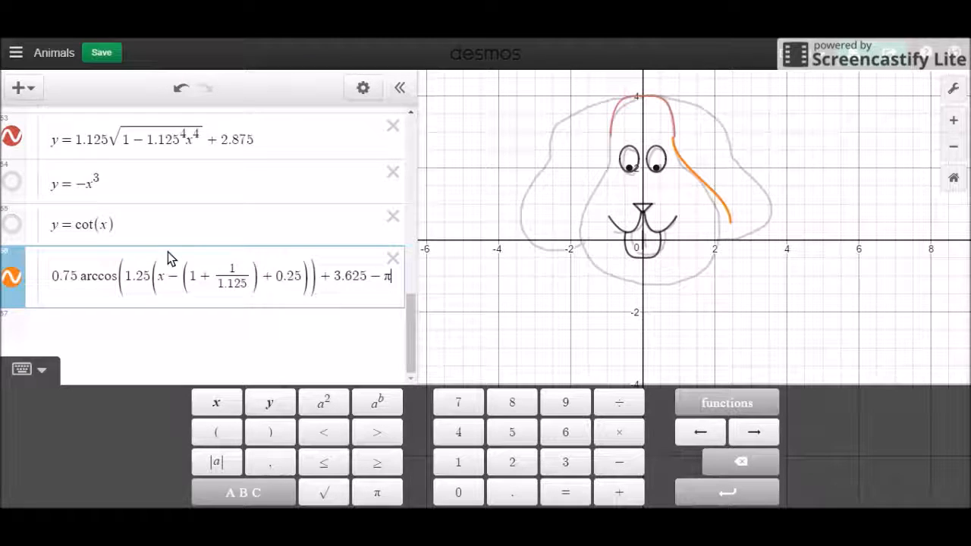
Try 0.125 as the added term in the arccosine's shift, then set it back to 0.25
{"action": "left_click", "coordinate": [282, 277]}
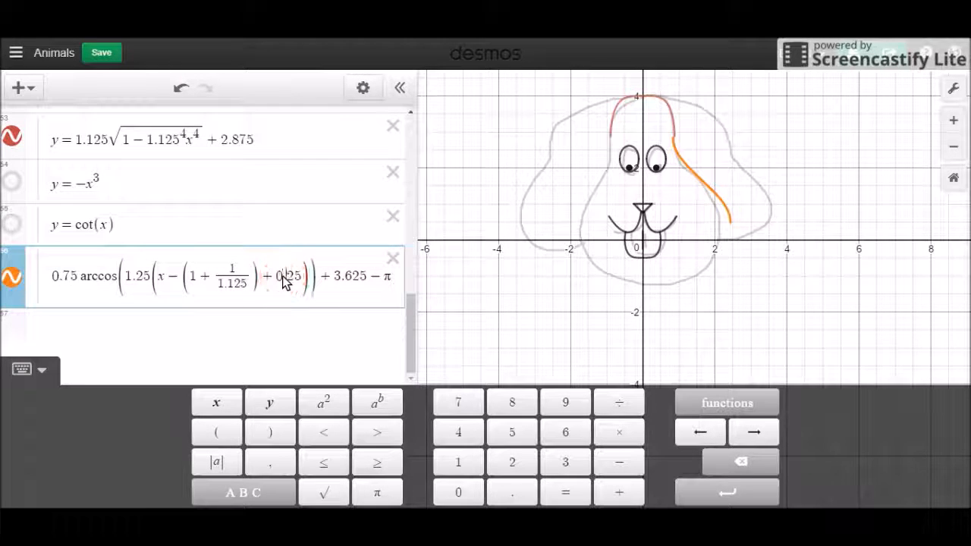
{"action": "type", "text": "1"}
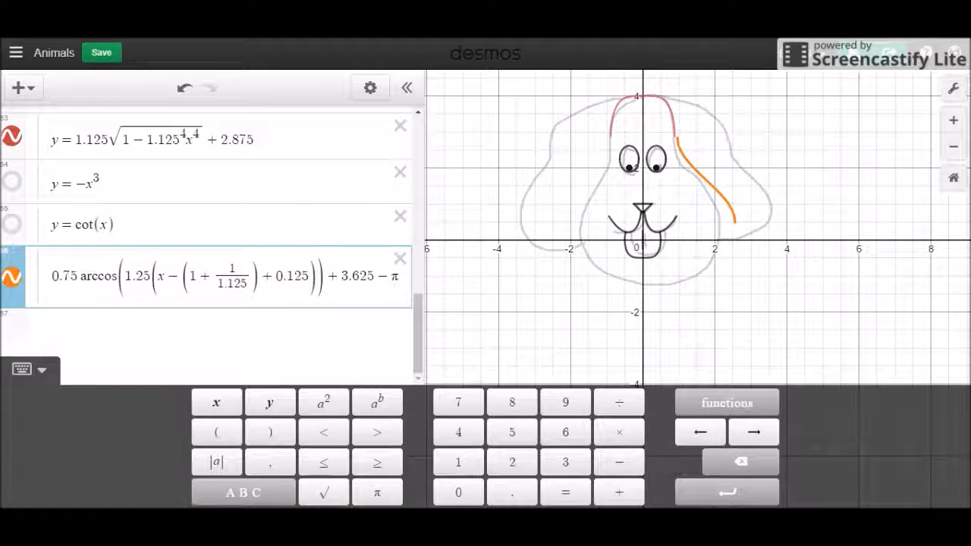
{"action": "key", "text": "BackSpace"}
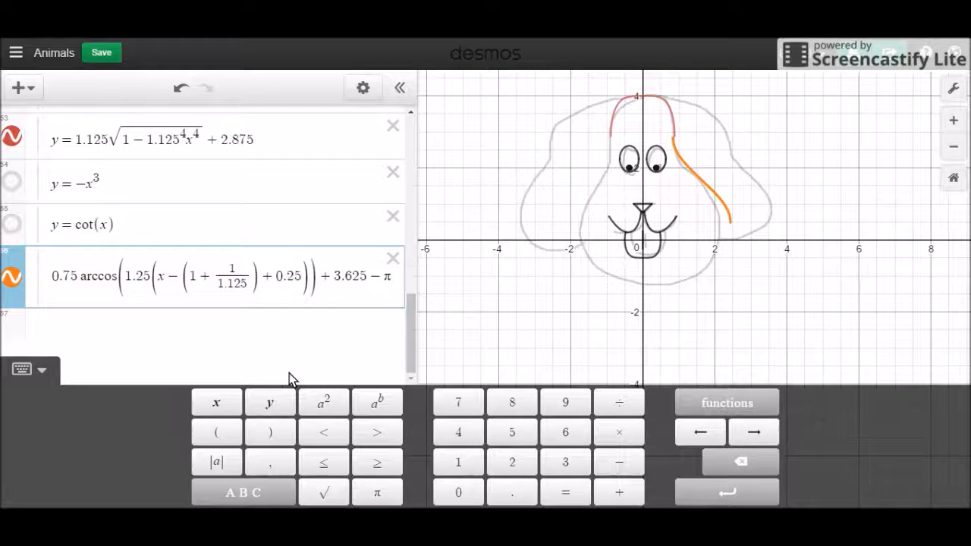
Undo the recent arccosine edits back to 0.75 arccos(x − (1 + 1/1.125)) + 3.625 − π
{"action": "key", "text": "ctrl+z"}
{"action": "key", "text": "ctrl+z"}
{"action": "key", "text": "ctrl+z"}
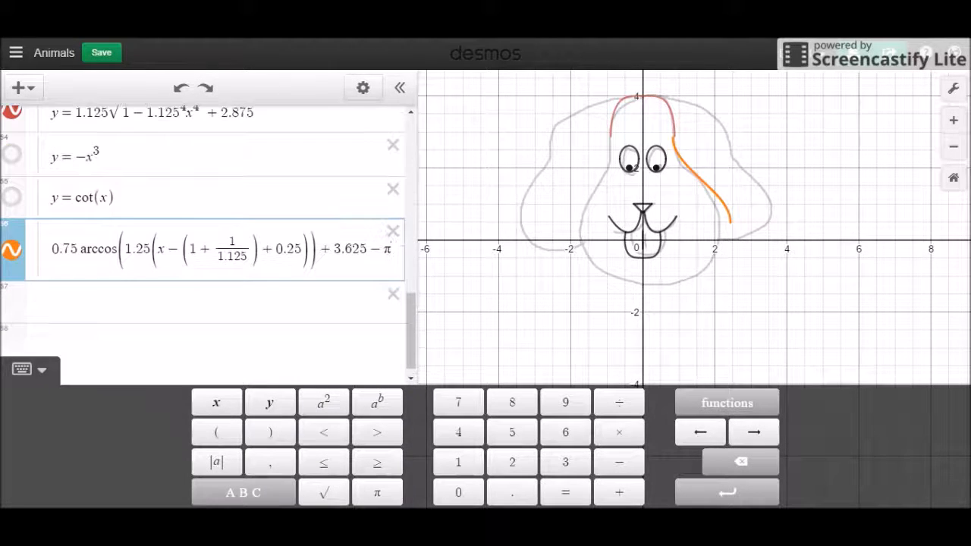
{"action": "key", "text": "ctrl+z"}
{"action": "key", "text": "ctrl+z"}
{"action": "key", "text": "ctrl+z"}
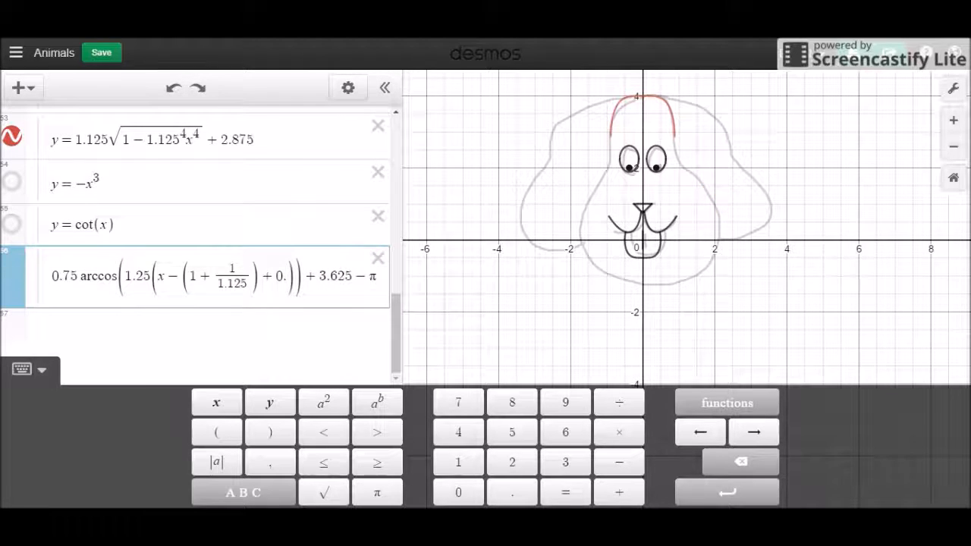
{"action": "key", "text": "ctrl+z"}
{"action": "key", "text": "ctrl+z"}
{"action": "key", "text": "ctrl+z"}
{"action": "key", "text": "ctrl+z"}
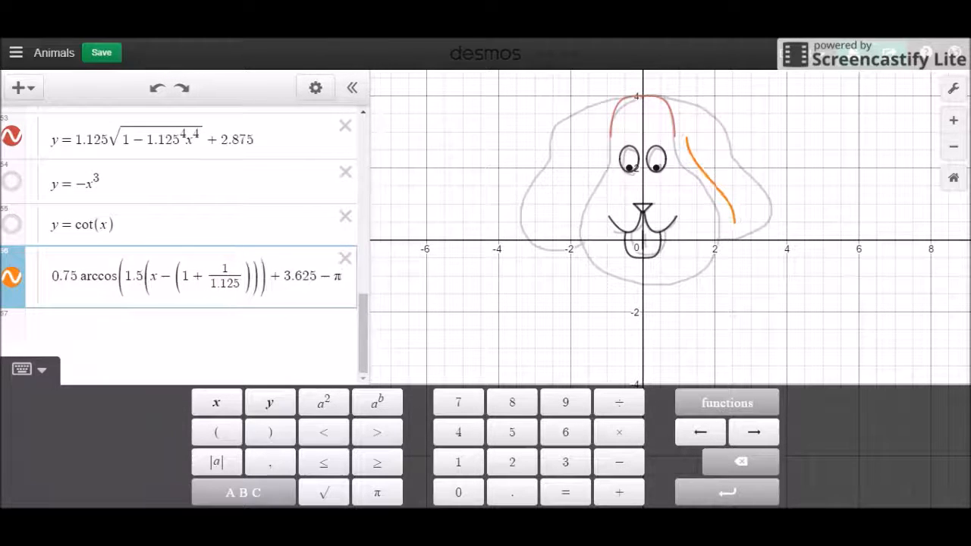
{"action": "key", "text": "ctrl+z"}
{"action": "key", "text": "ctrl+z"}
{"action": "key", "text": "ctrl+z"}
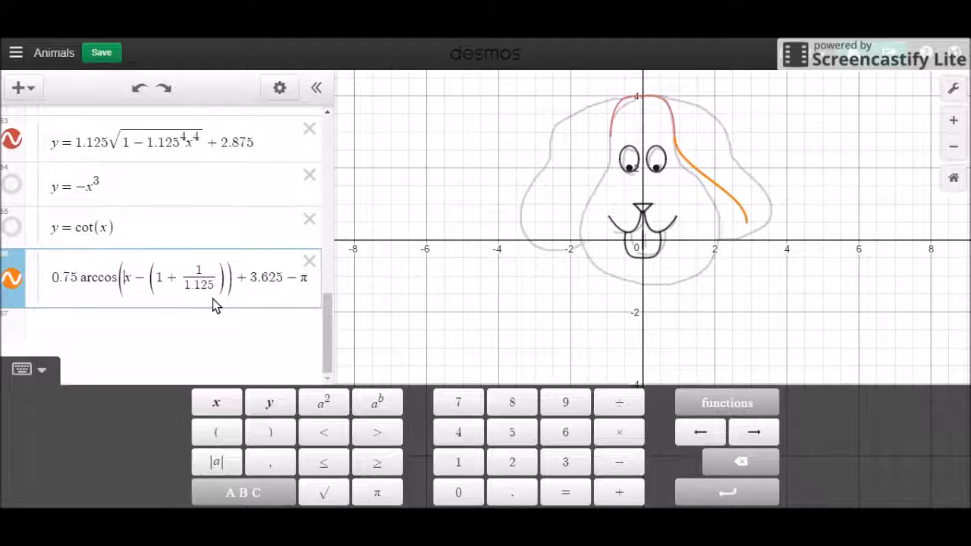
Enclose the shifted x term inside the arccosine in parentheses and multiply it by π/2
{"action": "type", "text": "("}
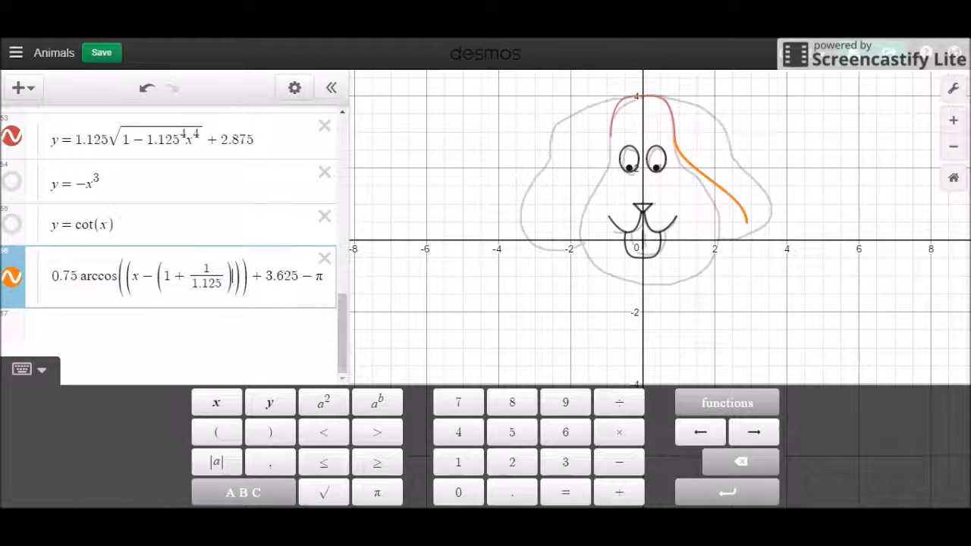
{"action": "left_click", "coordinate": [112, 277]}
{"action": "type", "text": "pi/"}
{"action": "type", "text": "2"}
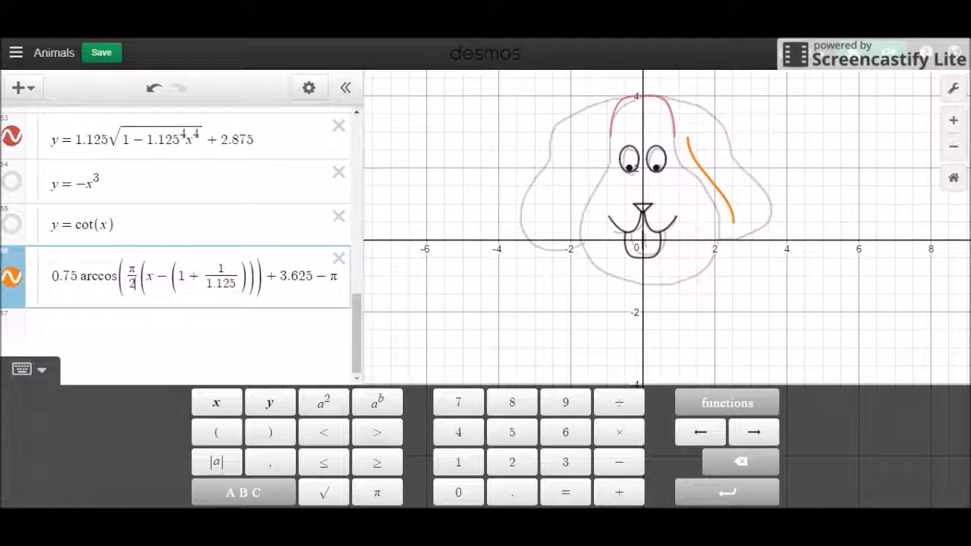
{"action": "key", "text": "Right"}
{"action": "key", "text": "Right"}
{"action": "key", "text": "Right"}
{"action": "key", "text": "Right"}
{"action": "key", "text": "Right"}
{"action": "key", "text": "Right"}
{"action": "key", "text": "Right"}
{"action": "key", "text": "Right"}
{"action": "key", "text": "Right"}
{"action": "key", "text": "Right"}
{"action": "key", "text": "Right"}
{"action": "key", "text": "Right"}
{"action": "key", "text": "Right"}
{"action": "key", "text": "Right"}
{"action": "key", "text": "Right"}
{"action": "key", "text": "Right"}
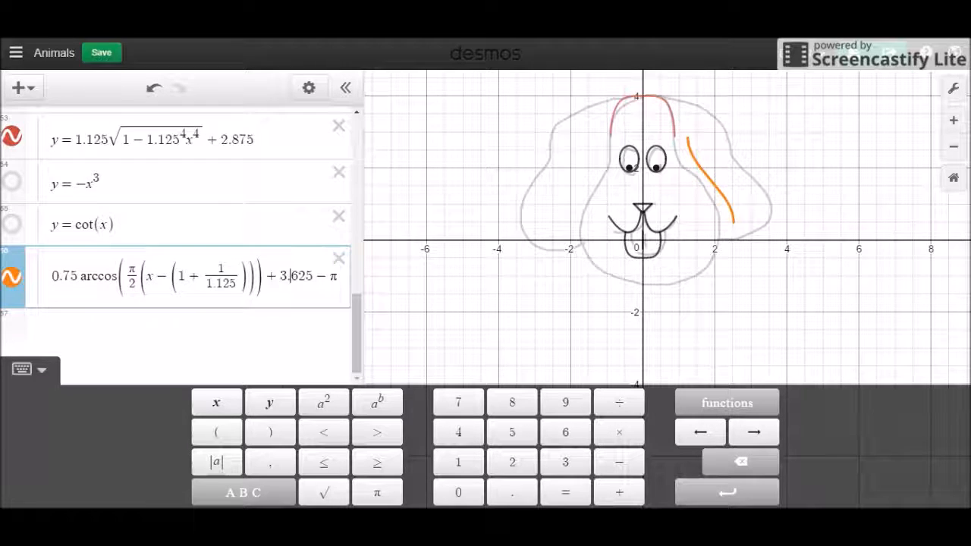
{"action": "key", "text": "Left"}
{"action": "key", "text": "Left"}
{"action": "key", "text": "Left"}
{"action": "key", "text": "Left"}
Replace the π/2 multiplier inside the arccosine with 1.25
{"action": "left_click", "coordinate": [136, 270]}
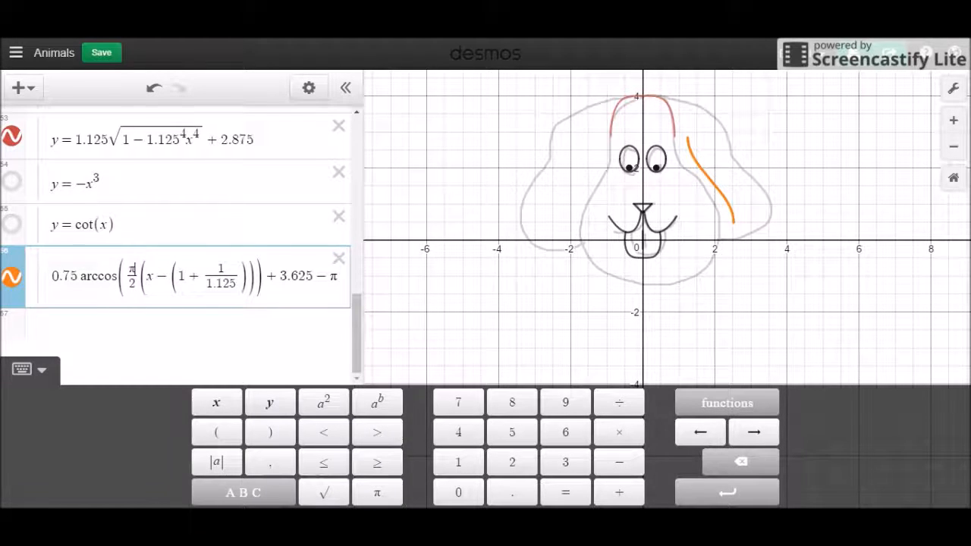
{"action": "key", "text": "BackSpace"}
{"action": "key", "text": "BackSpace"}
{"action": "key", "text": "BackSpace"}
{"action": "type", "text": "1.3"}
{"action": "key", "text": "BackSpace"}
{"action": "type", "text": "25"}
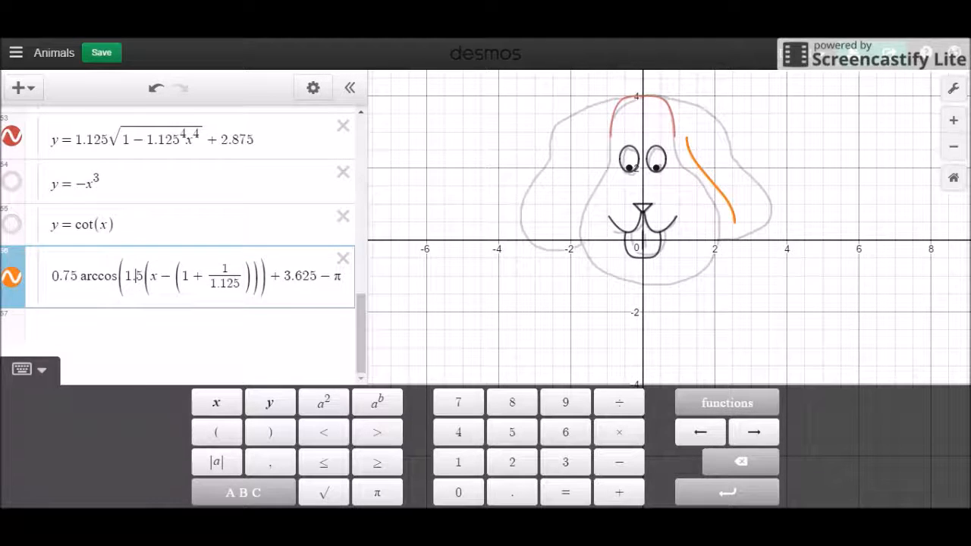
Subtract 1.25 after the fractional shift (1 + 1/1.125) inside the arccosine
{"action": "key", "text": "Right"}
{"action": "key", "text": "Right"}
{"action": "key", "text": "Right"}
{"action": "key", "text": "Right"}
{"action": "key", "text": "Right"}
{"action": "key", "text": "Right"}
{"action": "key", "text": "Right"}
{"action": "key", "text": "Right"}
{"action": "key", "text": "Right"}
{"action": "key", "text": "Right"}
{"action": "key", "text": "Right"}
{"action": "key", "text": "Right"}
{"action": "key", "text": "Right"}
{"action": "key", "text": "Right"}
{"action": "key", "text": "Left"}
{"action": "key", "text": "Left"}
{"action": "key", "text": "Left"}
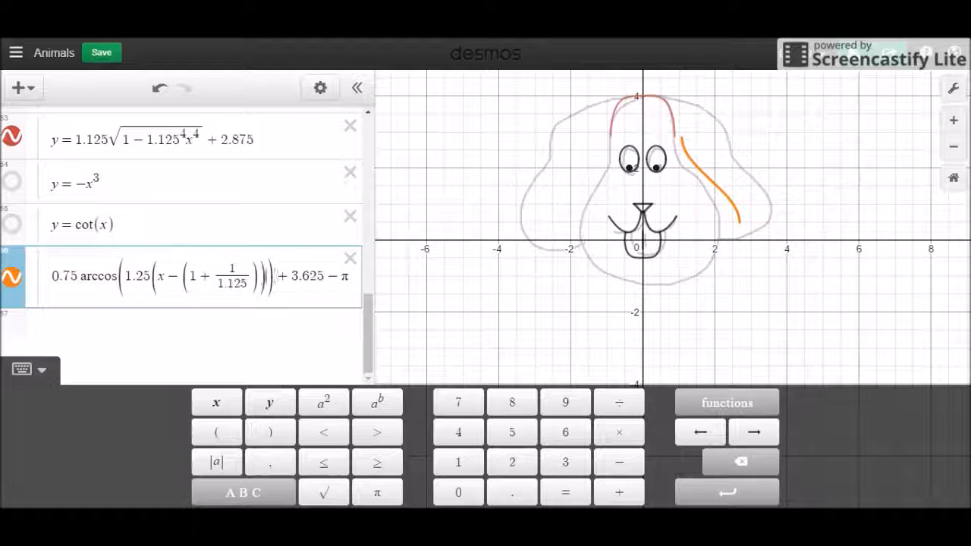
{"action": "type", "text": "-1.25"}
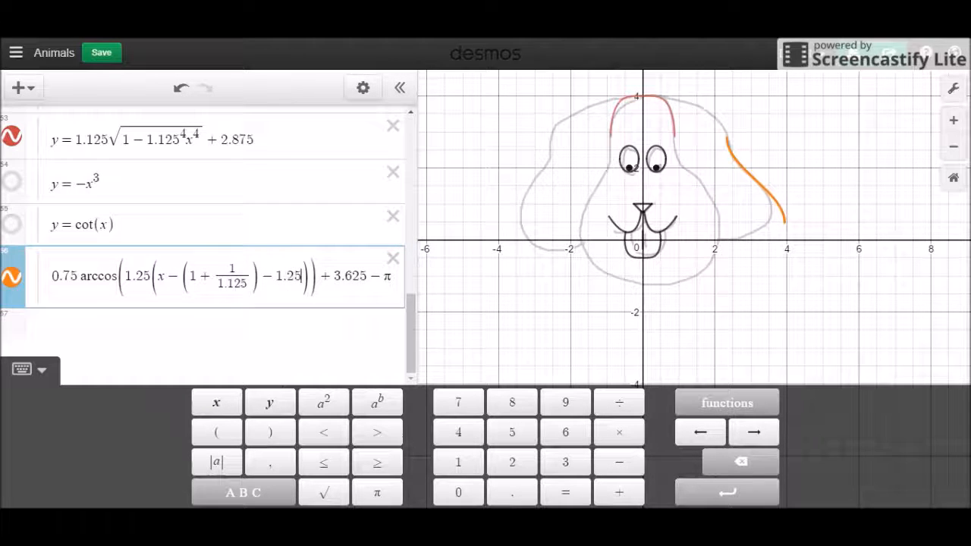
Change the term after the fractional shift in the arccosine to + 0.25
{"action": "key", "text": "Left"}
{"action": "key", "text": "Left"}
{"action": "key", "text": "Left"}
{"action": "key", "text": "Left"}
{"action": "key", "text": "BackSpace"}
{"action": "type", "text": "+"}
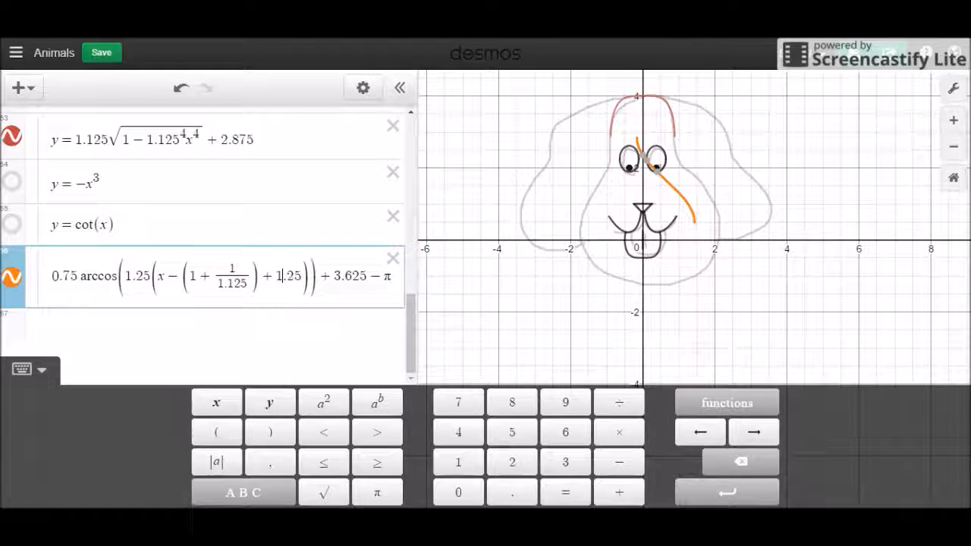
{"action": "key", "text": "BackSpace"}
{"action": "type", "text": "0"}
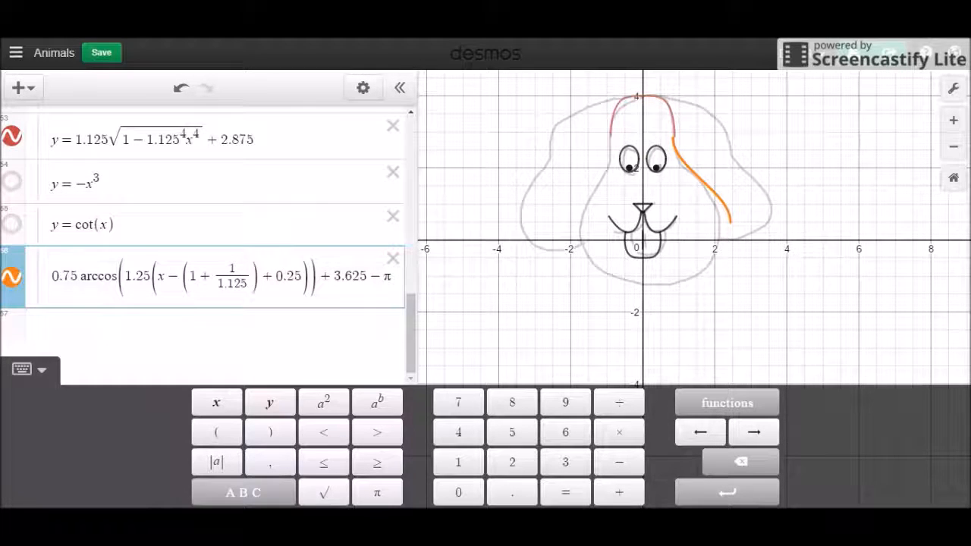
Replace the 1.25 multiplier in front of the parenthesised x term with π/2
{"action": "left_click", "coordinate": [152, 282]}
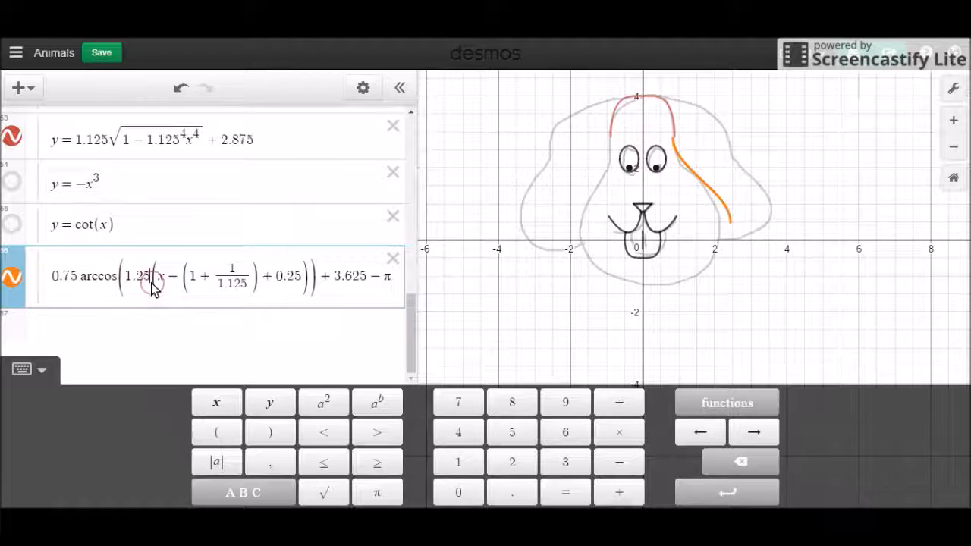
{"action": "left_click_drag", "start_coordinate": [152, 284], "coordinate": [127, 279]}
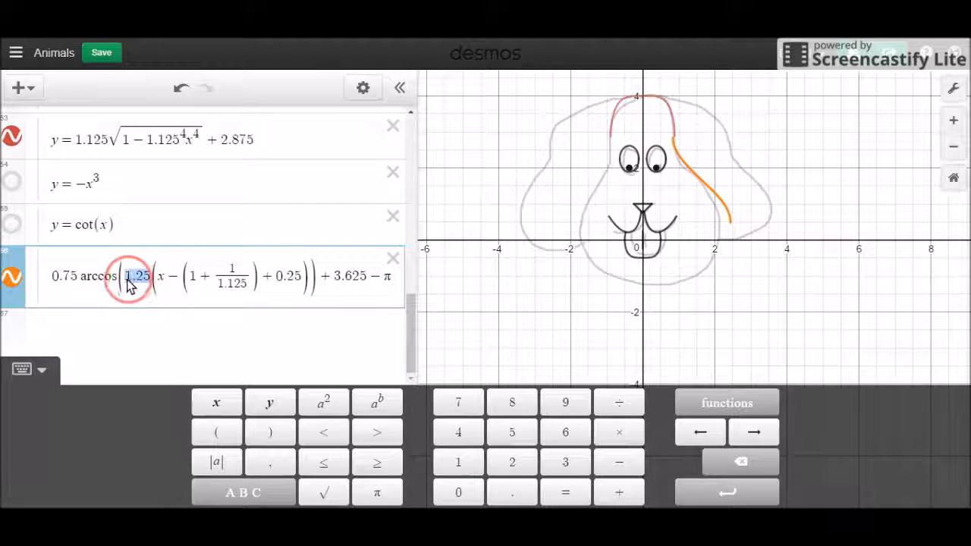
{"action": "type", "text": "[o"}
{"action": "key", "text": "BackSpace"}
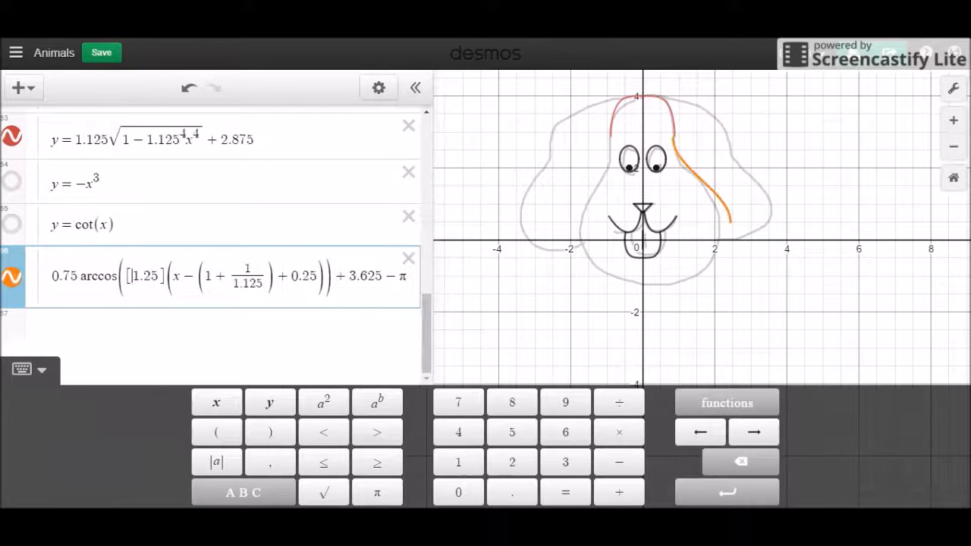
{"action": "key", "text": "BackSpace"}
{"action": "type", "text": "pi/2"}
{"action": "key", "text": "Right"}
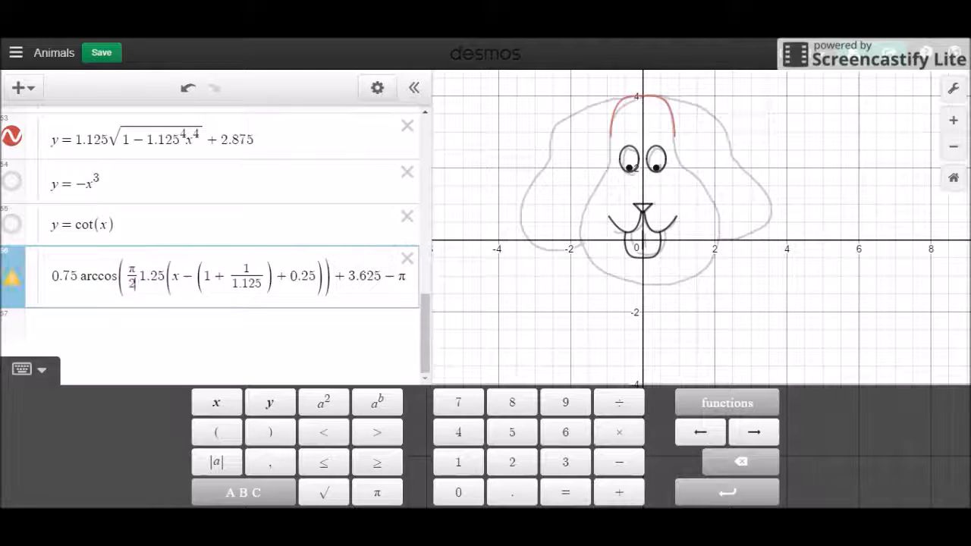
{"action": "key", "text": "Right"}
{"action": "key", "text": "Right"}
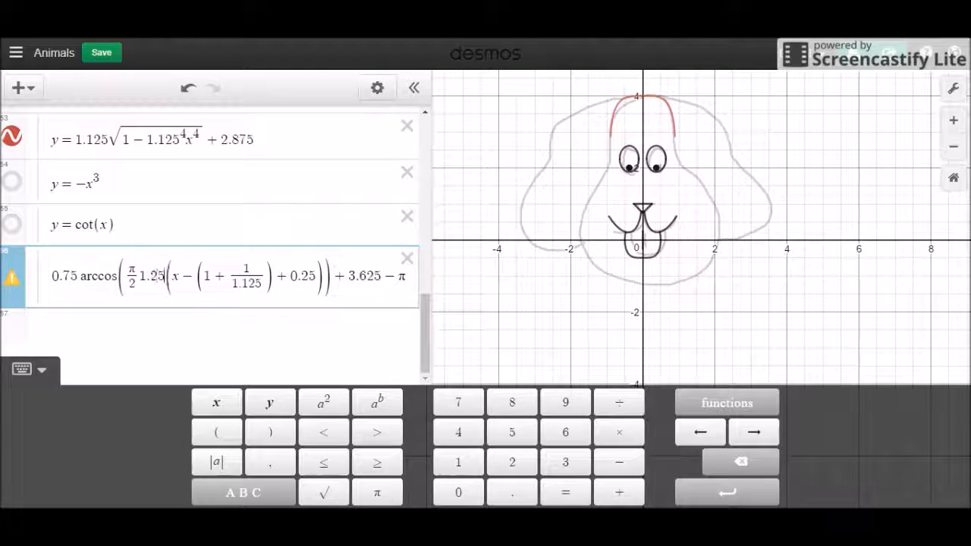
{"action": "key", "text": "BackSpace"}
{"action": "key", "text": "BackSpace"}
{"action": "key", "text": "BackSpace"}
{"action": "key", "text": "BackSpace"}
Set the term added after the fractional shift in the arccosine expression to 0.375
{"action": "key", "text": "Right"}
{"action": "key", "text": "Right"}
{"action": "key", "text": "Right"}
{"action": "key", "text": "Right"}
{"action": "key", "text": "Right"}
{"action": "key", "text": "Right"}
{"action": "key", "text": "Right"}
{"action": "key", "text": "Right"}
{"action": "key", "text": "Right"}
{"action": "key", "text": "Right"}
{"action": "key", "text": "Right"}
{"action": "key", "text": "Right"}
{"action": "key", "text": "Right"}
{"action": "key", "text": "Right"}
{"action": "key", "text": "Right"}
{"action": "key", "text": "Right"}
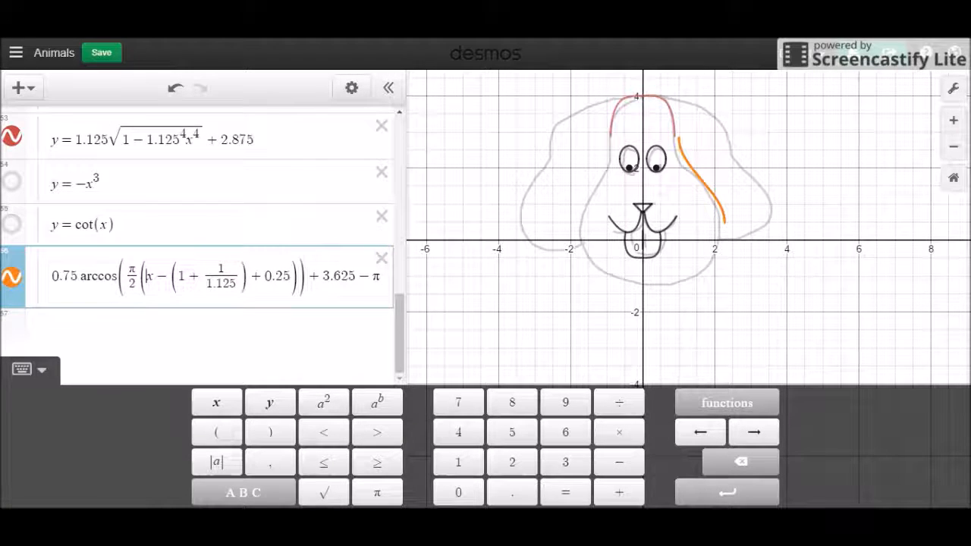
{"action": "type", "text": "1"}
{"action": "key", "text": "BackSpace"}
{"action": "key", "text": "Right"}
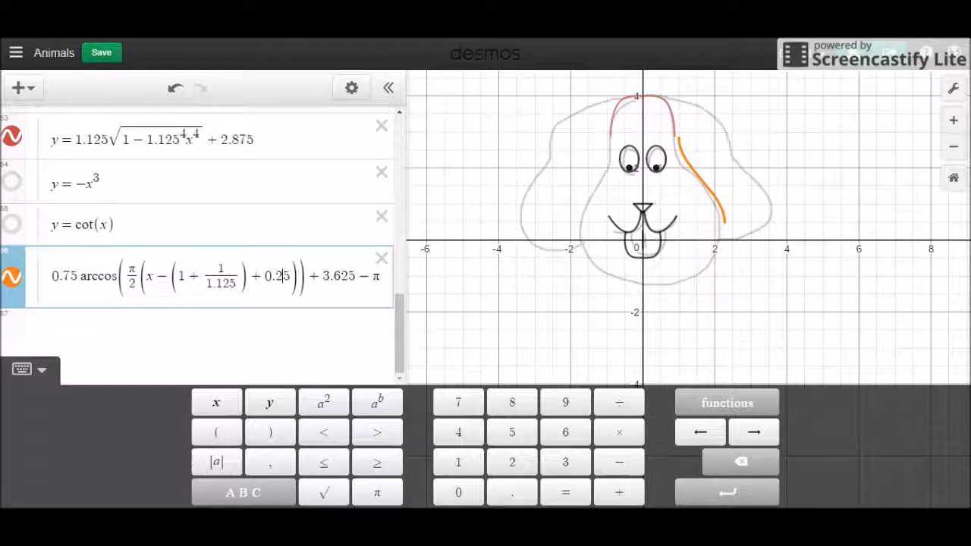
{"action": "key", "text": "BackSpace"}
{"action": "type", "text": "37"}
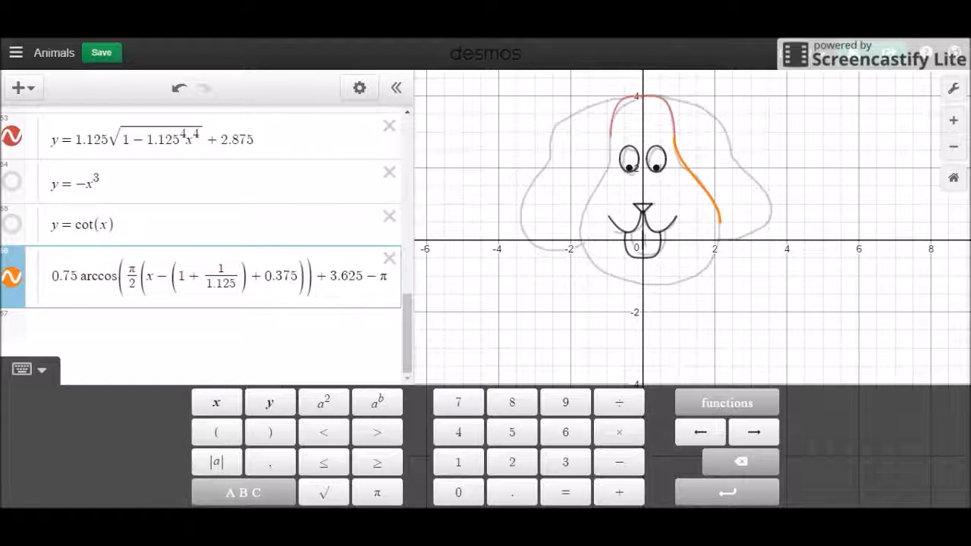
Duplicate the finished arccosine expression and open the copy for editing
{"action": "left_click", "coordinate": [361, 87]}
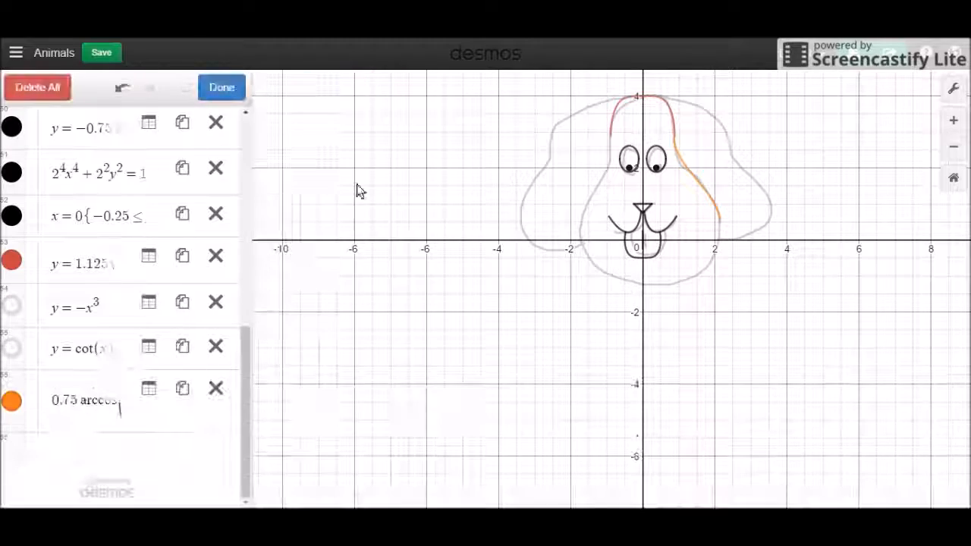
{"action": "left_click", "coordinate": [182, 388]}
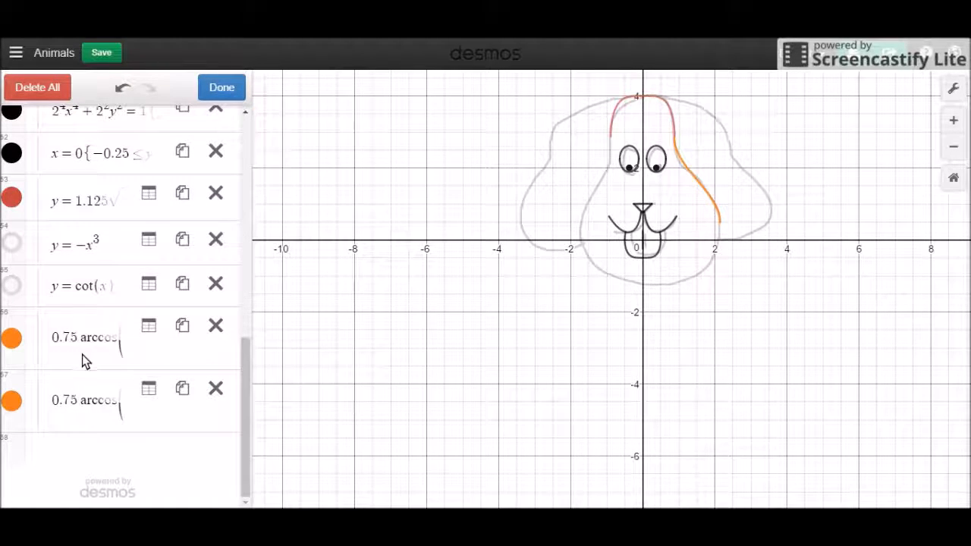
{"action": "left_click", "coordinate": [85, 421]}
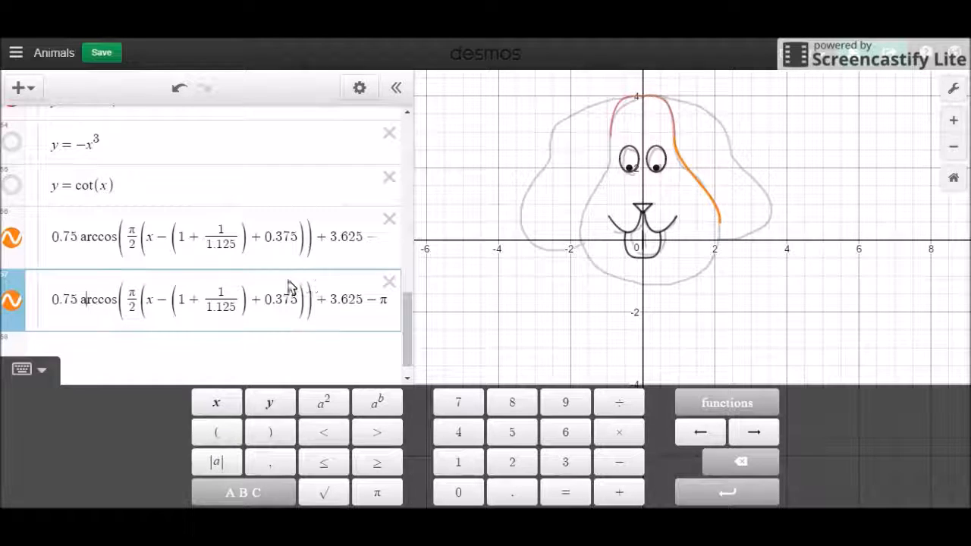
In the duplicated arccosine expression, change the sign after x to plus and negate the π/2 multiplier
{"action": "left_click", "coordinate": [171, 298]}
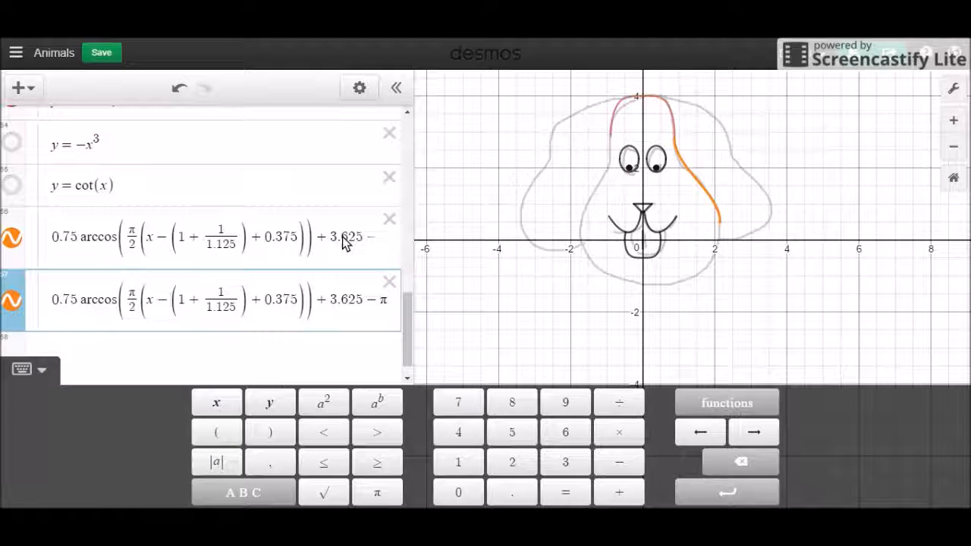
{"action": "key", "text": "BackSpace"}
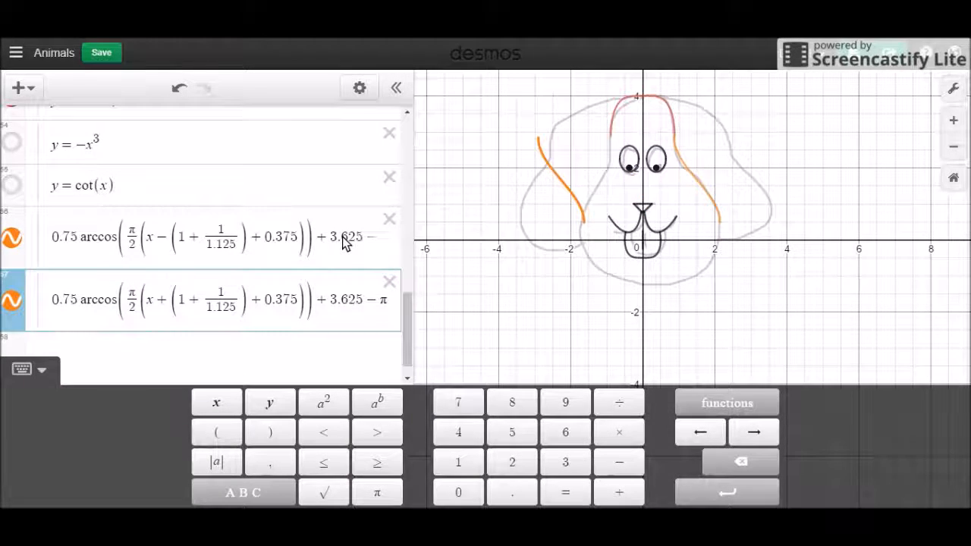
{"action": "left_click", "coordinate": [135, 293]}
{"action": "key", "text": "Left"}
{"action": "type", "text": "-"}
Try a minus in place of a plus sign in the duplicate's shift, then restore the plus
{"action": "key", "text": "Right"}
{"action": "key", "text": "Right"}
{"action": "key", "text": "Right"}
{"action": "key", "text": "Right"}
{"action": "key", "text": "Right"}
{"action": "key", "text": "Right"}
{"action": "key", "text": "Right"}
{"action": "key", "text": "Right"}
{"action": "key", "text": "Right"}
{"action": "key", "text": "Left"}
{"action": "key", "text": "Left"}
{"action": "key", "text": "Left"}
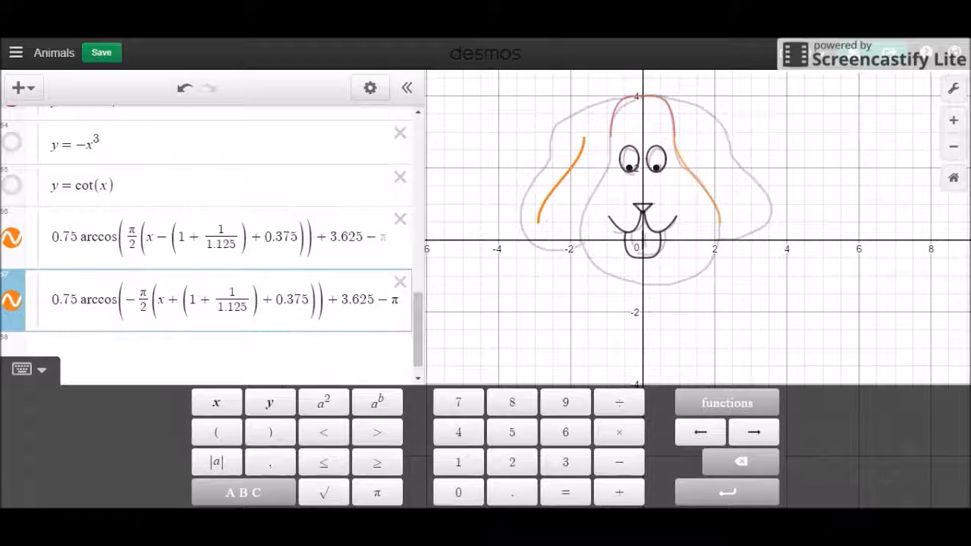
{"action": "key", "text": "BackSpace"}
{"action": "type", "text": "-"}
{"action": "key", "text": "BackSpace"}
{"action": "type", "text": "+"}
{"action": "key", "text": "Right"}
{"action": "key", "text": "Right"}
{"action": "key", "text": "Right"}
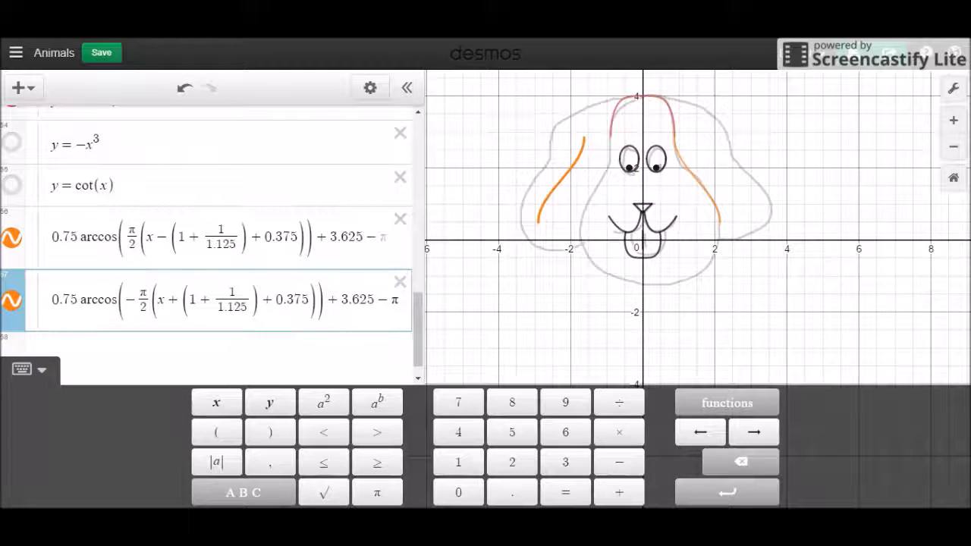
Try minus signs before the 1/1.125 fraction and the 0.375 term in the duplicated arccosine's shift
{"action": "key", "text": "BackSpace"}
{"action": "type", "text": "-"}
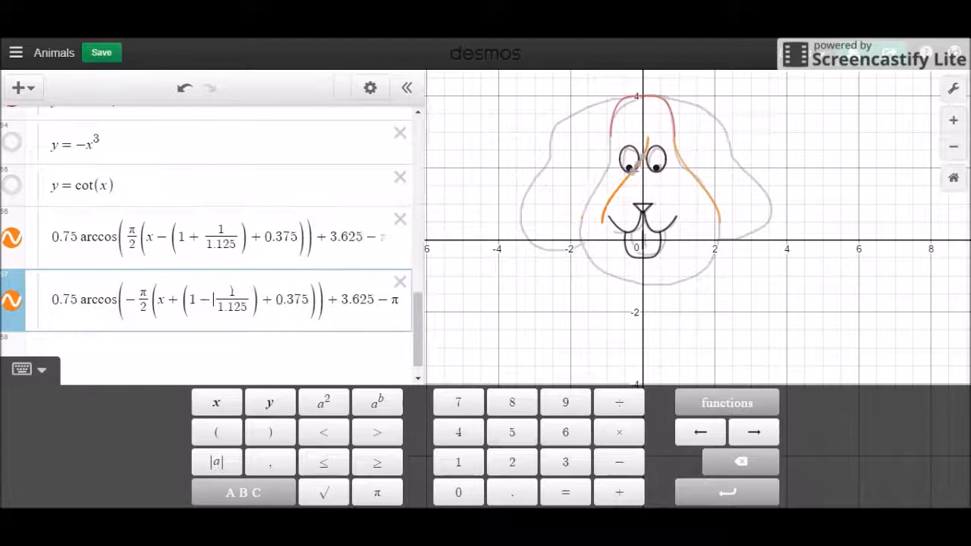
{"action": "key", "text": "Right"}
{"action": "key", "text": "Right"}
{"action": "key", "text": "Right"}
{"action": "key", "text": "Right"}
{"action": "key", "text": "Right"}
{"action": "key", "text": "Right"}
{"action": "key", "text": "Left"}
{"action": "key", "text": "Left"}
{"action": "key", "text": "Right"}
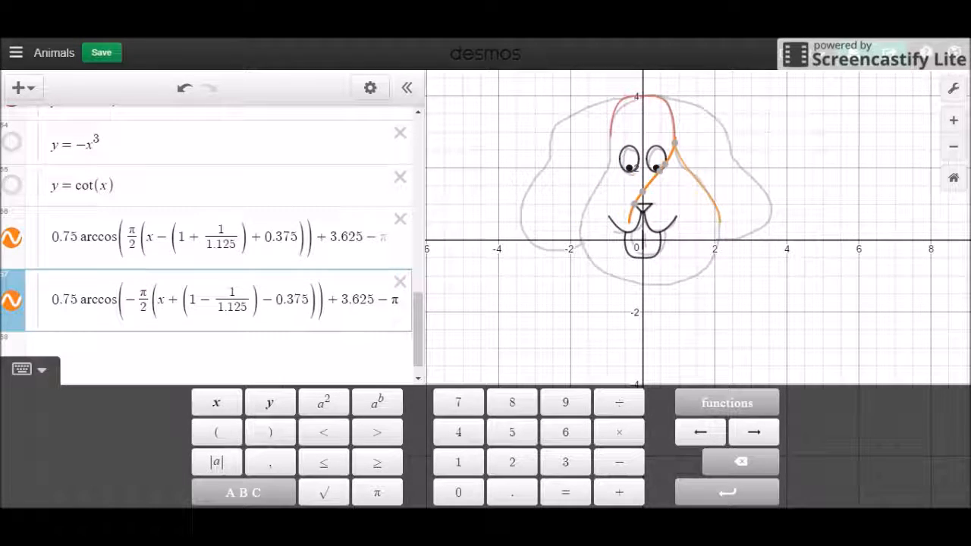
Restore the plus signs before 0.375 and the 1/1.125 fraction in the duplicated arccosine's shift
{"action": "key", "text": "BackSpace"}
{"action": "type", "text": "+"}
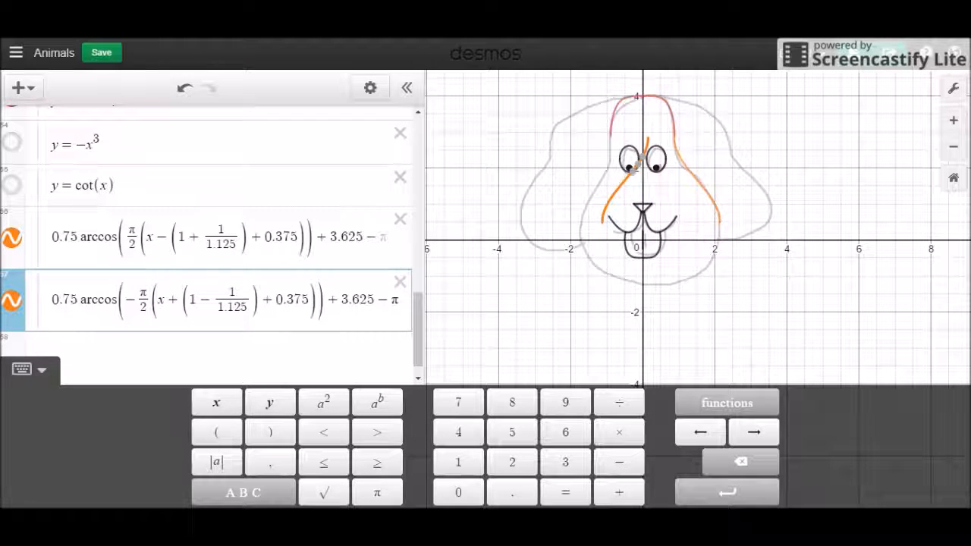
{"action": "key", "text": "Left"}
{"action": "key", "text": "Left"}
{"action": "key", "text": "Left"}
{"action": "key", "text": "Left"}
{"action": "key", "text": "Left"}
{"action": "key", "text": "Left"}
{"action": "key", "text": "Left"}
{"action": "key", "text": "Left"}
{"action": "key", "text": "Left"}
{"action": "key", "text": "Left"}
{"action": "key", "text": "Left"}
{"action": "key", "text": "Right"}
{"action": "key", "text": "BackSpace"}
{"action": "type", "text": "+"}
{"action": "key", "text": "Left"}
{"action": "key", "text": "Left"}
{"action": "key", "text": "Left"}
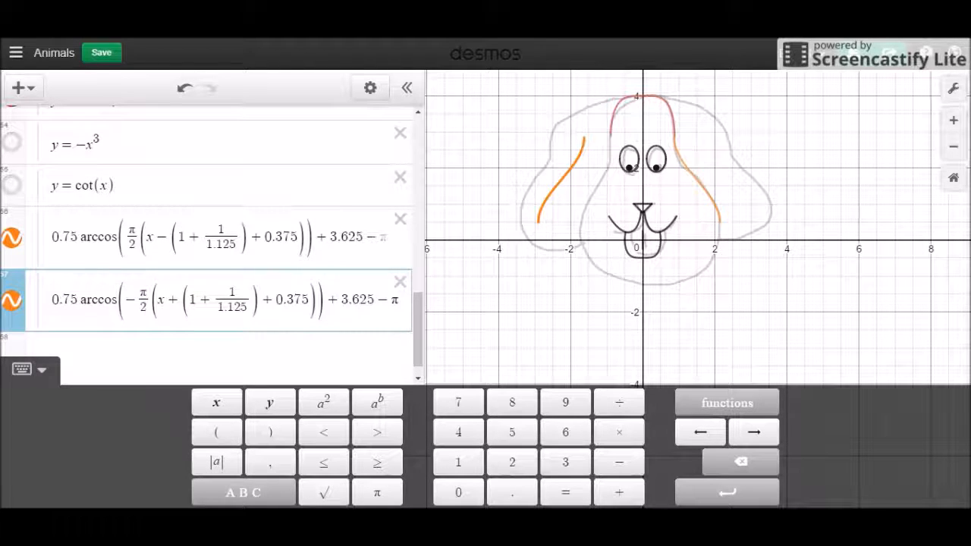
Replace the last term of the duplicated arccosine's shift with − 0.375, placed after the inner parentheses around the fraction
{"action": "key", "text": "Right"}
{"action": "key", "text": "Right"}
{"action": "key", "text": "Right"}
{"action": "key", "text": "Right"}
{"action": "key", "text": "Right"}
{"action": "key", "text": "Right"}
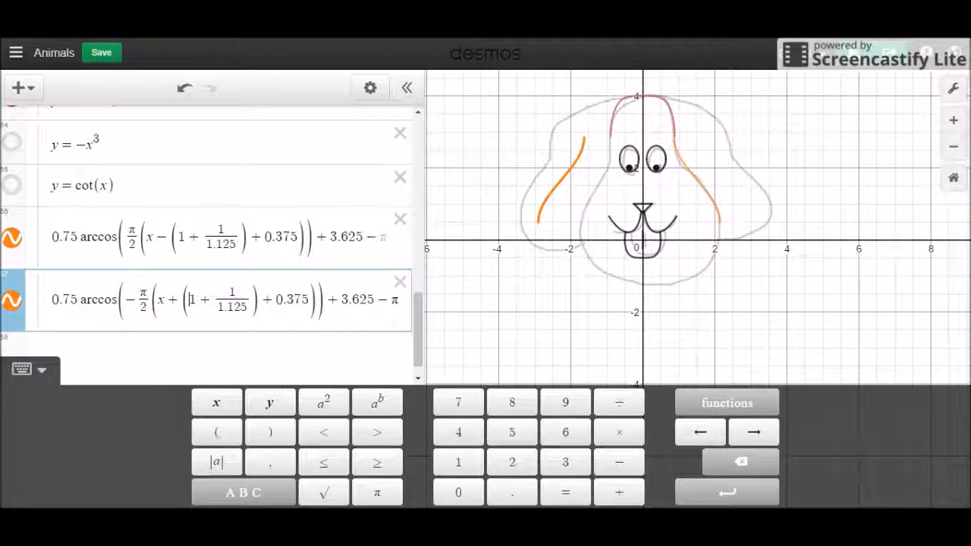
{"action": "key", "text": "Delete"}
{"action": "key", "text": "BackSpace"}
{"action": "key", "text": "BackSpace"}
{"action": "key", "text": "BackSpace"}
{"action": "key", "text": "BackSpace"}
{"action": "key", "text": "BackSpace"}
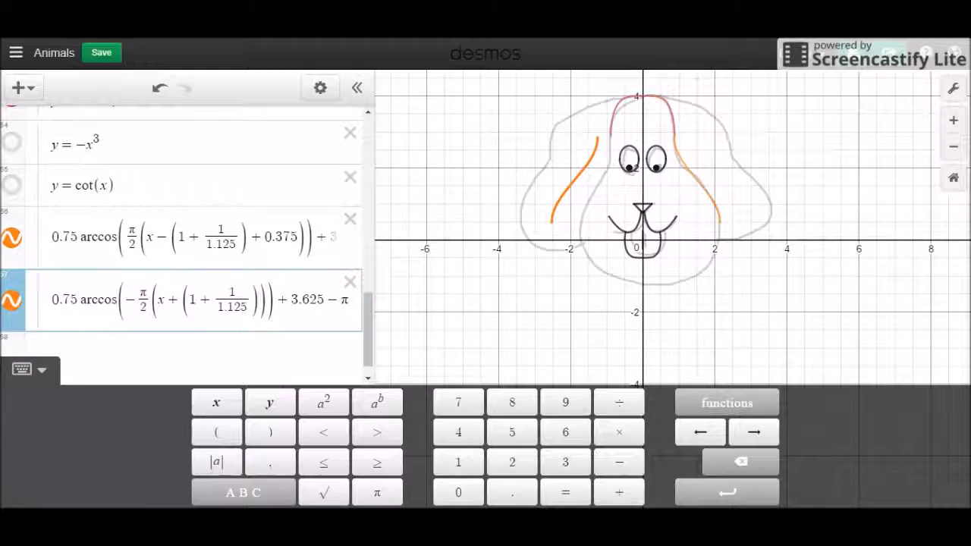
{"action": "type", "text": "-0"}
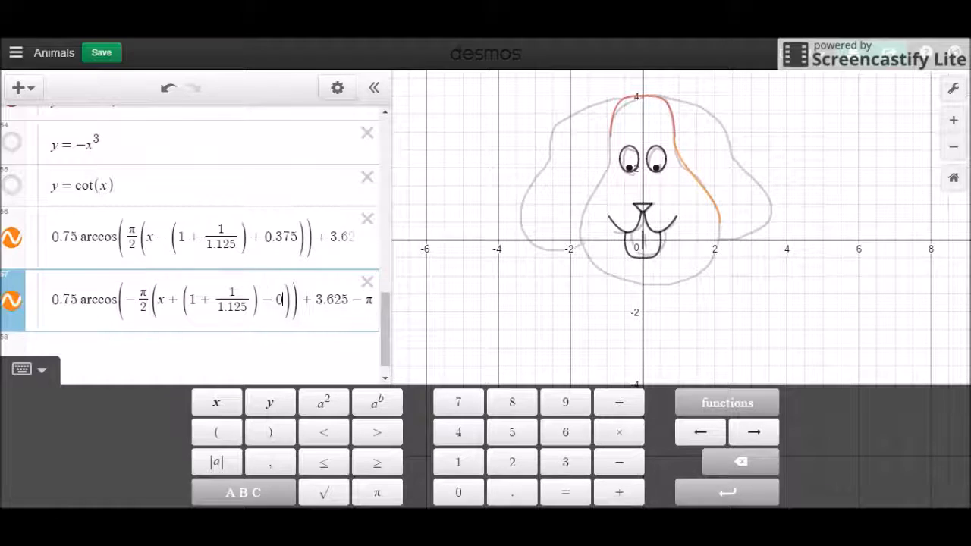
{"action": "key", "text": "BackSpace"}
{"action": "key", "text": "Return"}
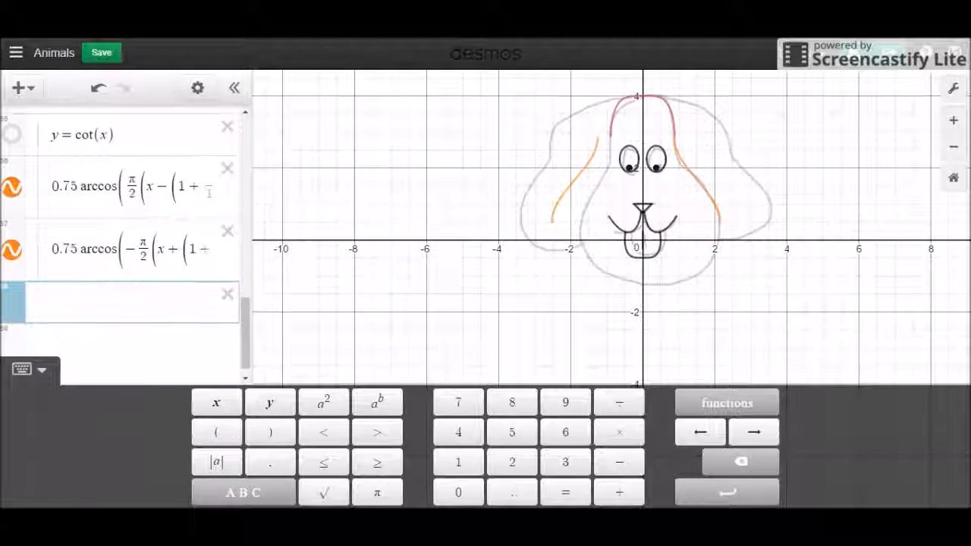
{"action": "key", "text": "BackSpace"}
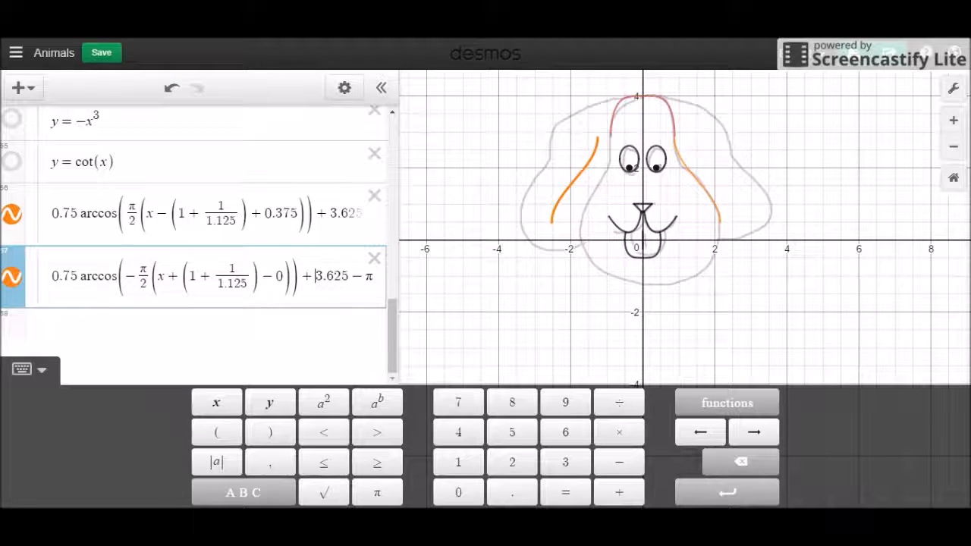
{"action": "type", "text": ".3"}
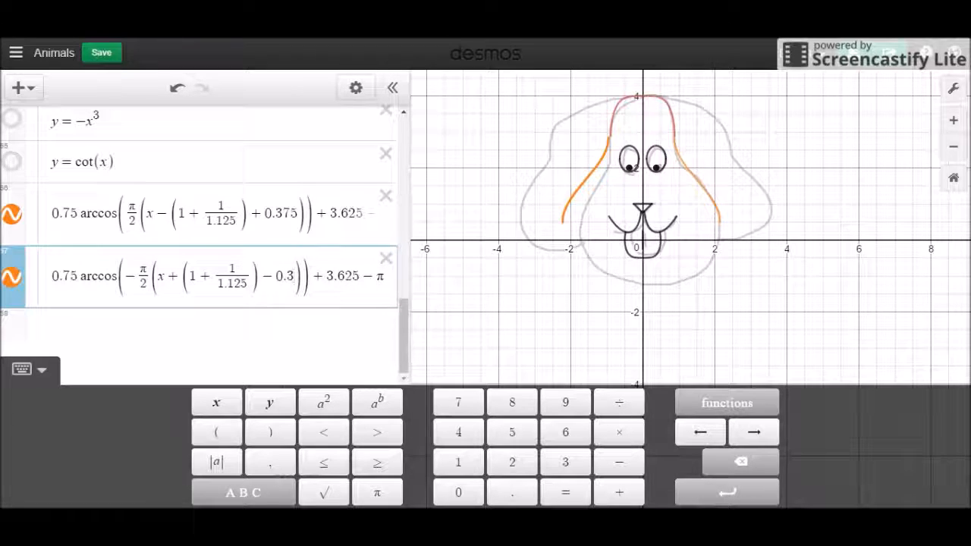
{"action": "type", "text": "75"}
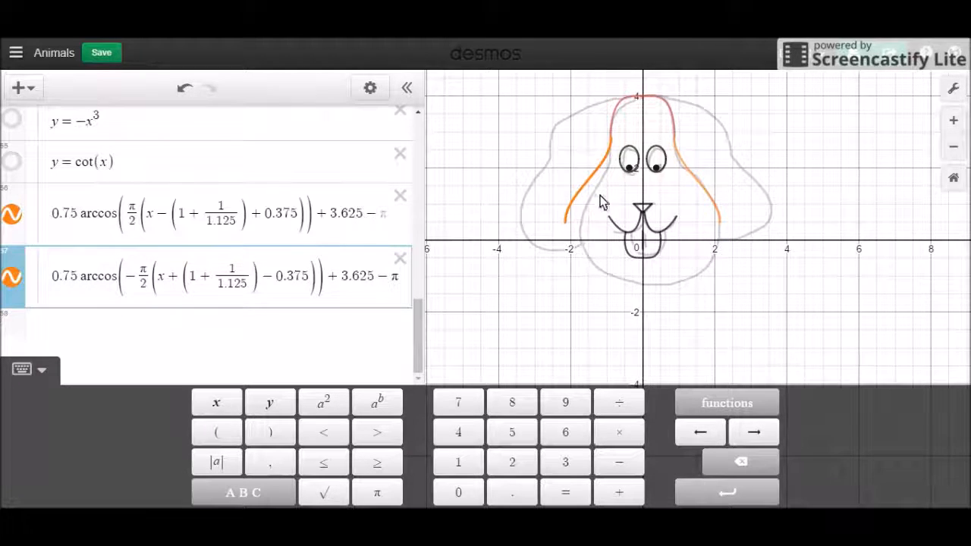
Add a new expression y = -√(1 - x²) for the lower semicircle of the chin
{"action": "left_click", "coordinate": [339, 311]}
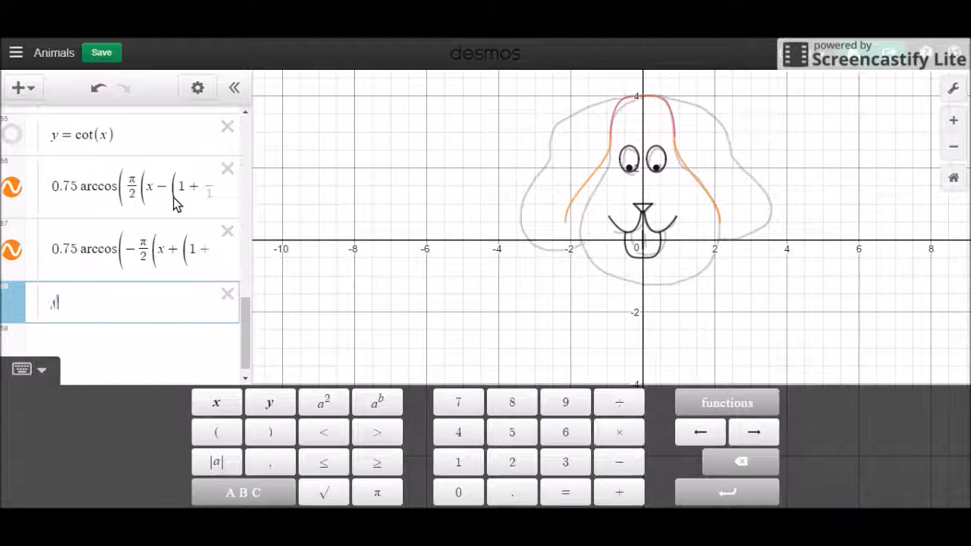
{"action": "type", "text": "y=-sqrt"}
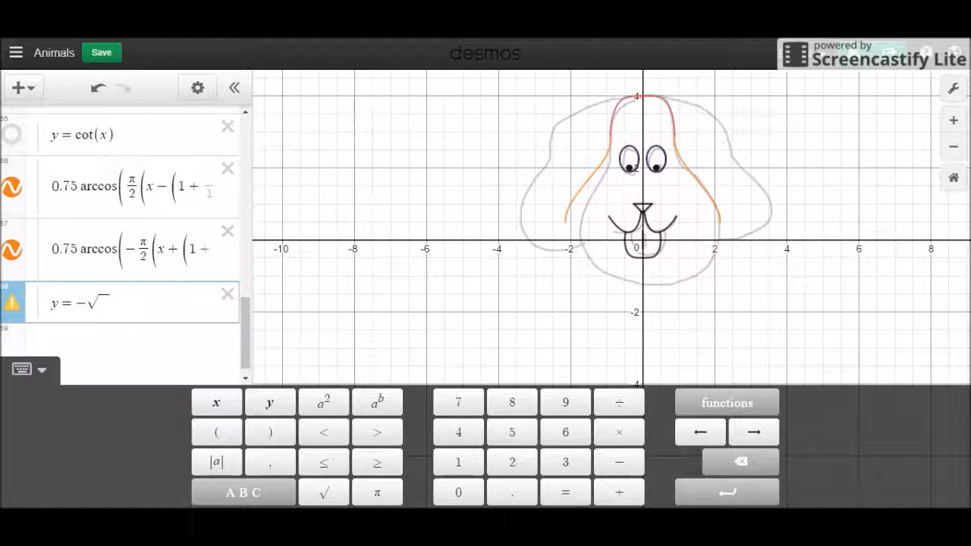
{"action": "type", "text": "1-("}
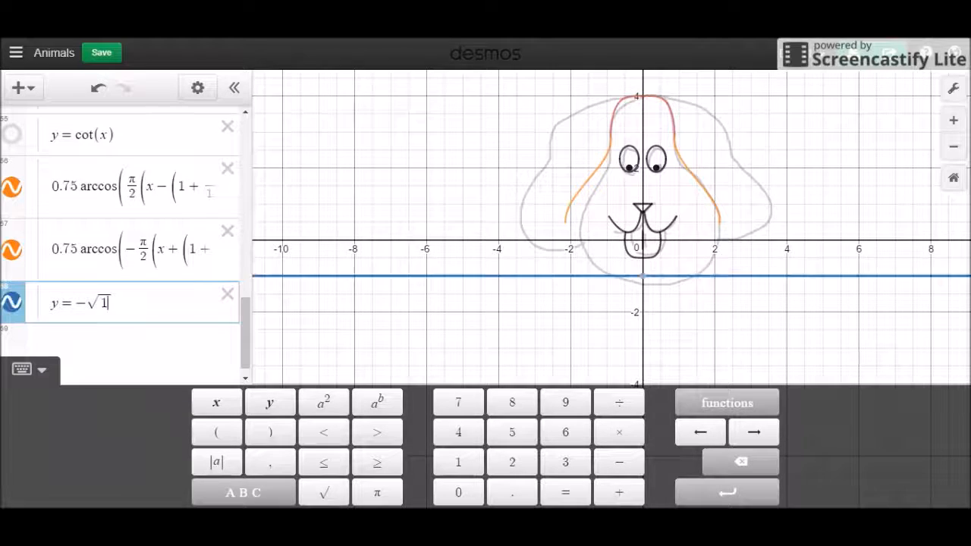
{"action": "key", "text": "BackSpace"}
{"action": "type", "text": "x^2"}
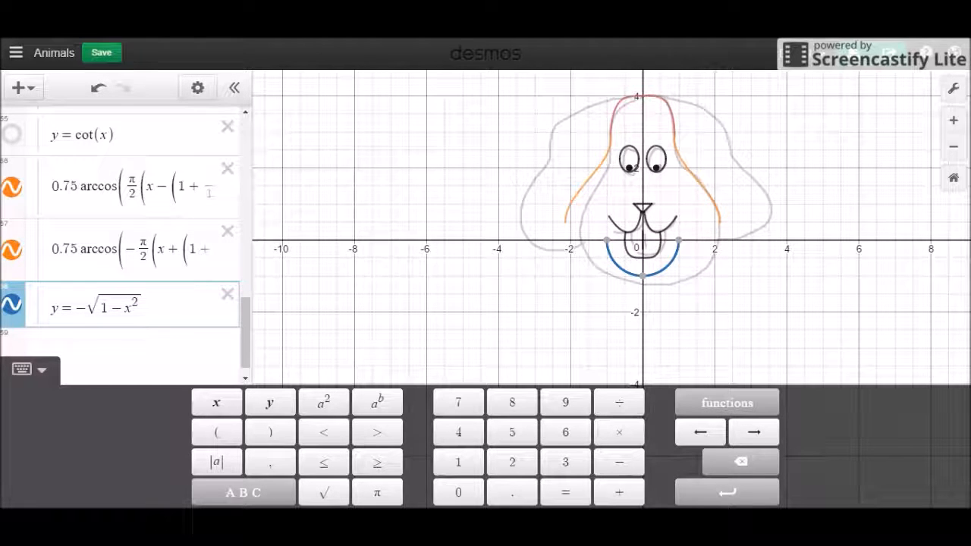
{"action": "key", "text": "Right"}
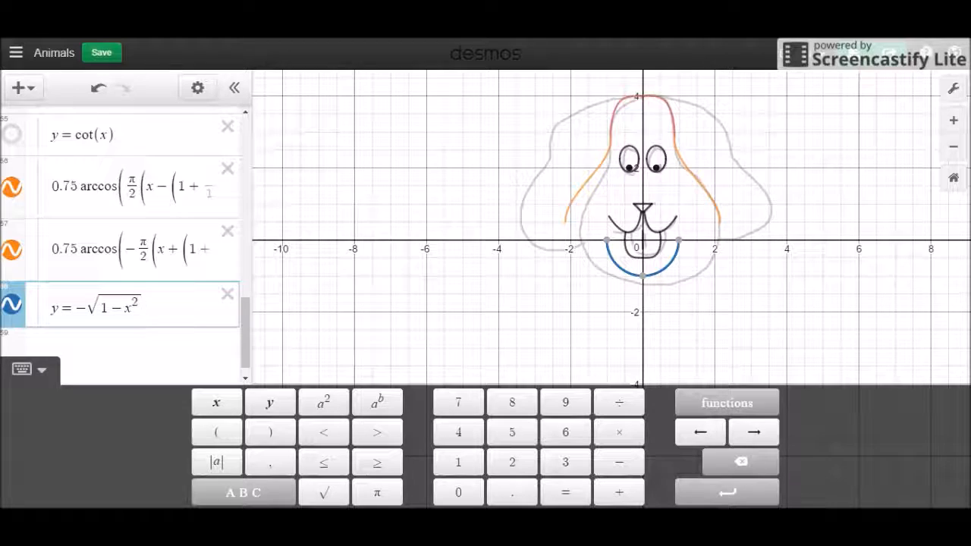
Add a vertical shift of + 1.25 after the square root in the chin equation
{"action": "key", "text": "Left"}
{"action": "key", "text": "Left"}
{"action": "key", "text": "Left"}
{"action": "key", "text": "Left"}
{"action": "key", "text": "Left"}
{"action": "key", "text": "Left"}
{"action": "key", "text": "Left"}
{"action": "key", "text": "Left"}
{"action": "key", "text": "Right"}
{"action": "left_click", "coordinate": [191, 313]}
{"action": "type", "text": "+1.25"}
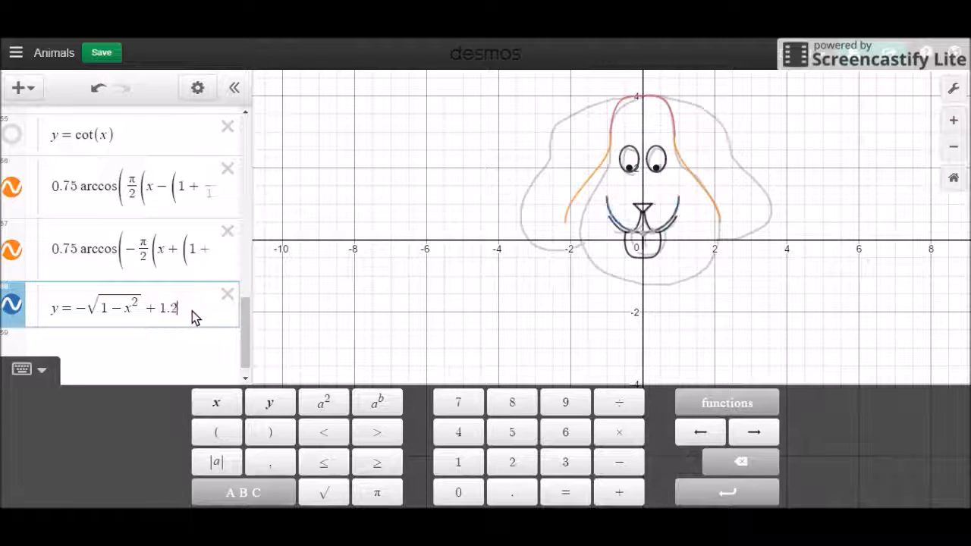
Lower the chin equation's vertical shift to 0.25, and adjust it to 0.5
{"action": "key", "text": "Left"}
{"action": "key", "text": "Left"}
{"action": "key", "text": "Left"}
{"action": "key", "text": "BackSpace"}
{"action": "type", "text": "0"}
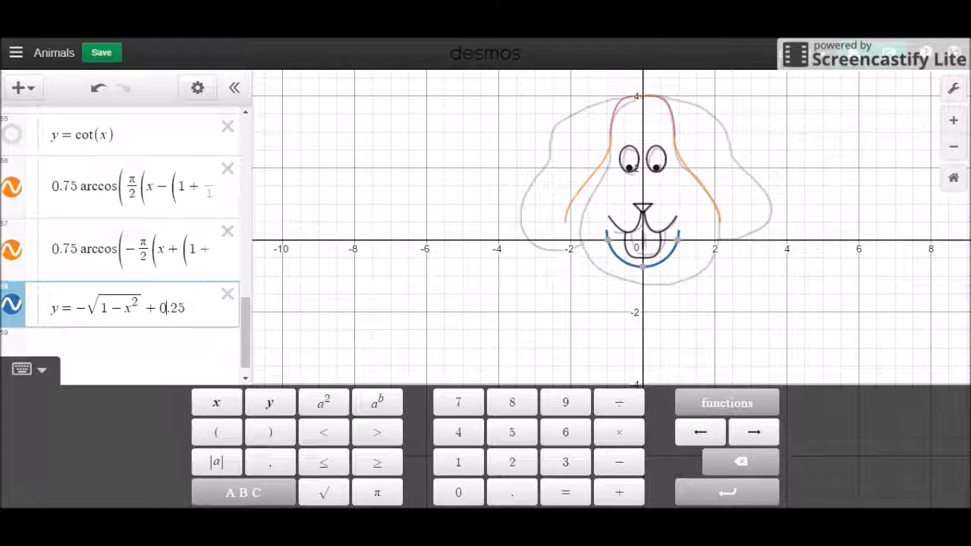
{"action": "key", "text": "BackSpace"}
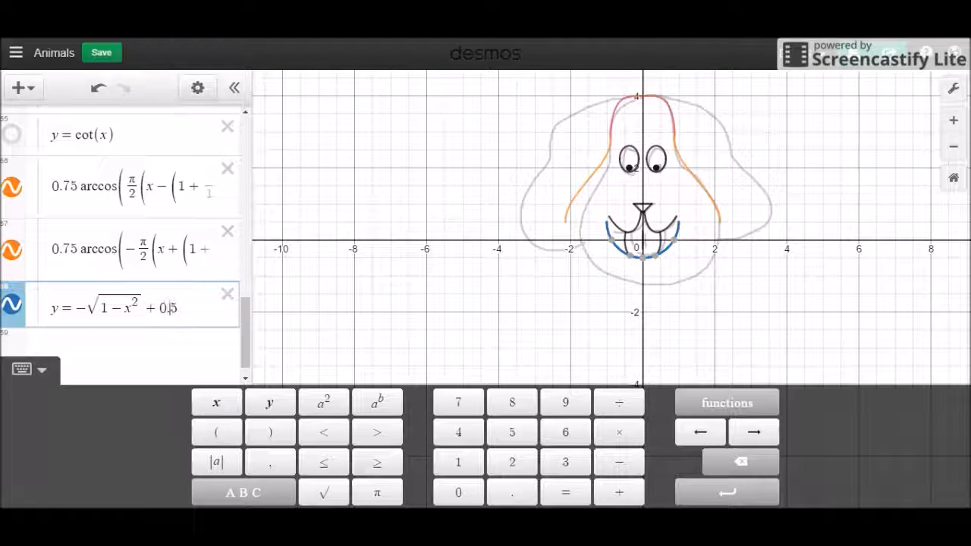
Insert a vertical stretch factor of 1.75 before the square root in the chin equation
{"action": "key", "text": "Right"}
{"action": "key", "text": "Left"}
{"action": "key", "text": "Left"}
{"action": "key", "text": "Left"}
{"action": "key", "text": "Left"}
{"action": "key", "text": "Left"}
{"action": "key", "text": "Left"}
{"action": "key", "text": "Left"}
{"action": "key", "text": "Left"}
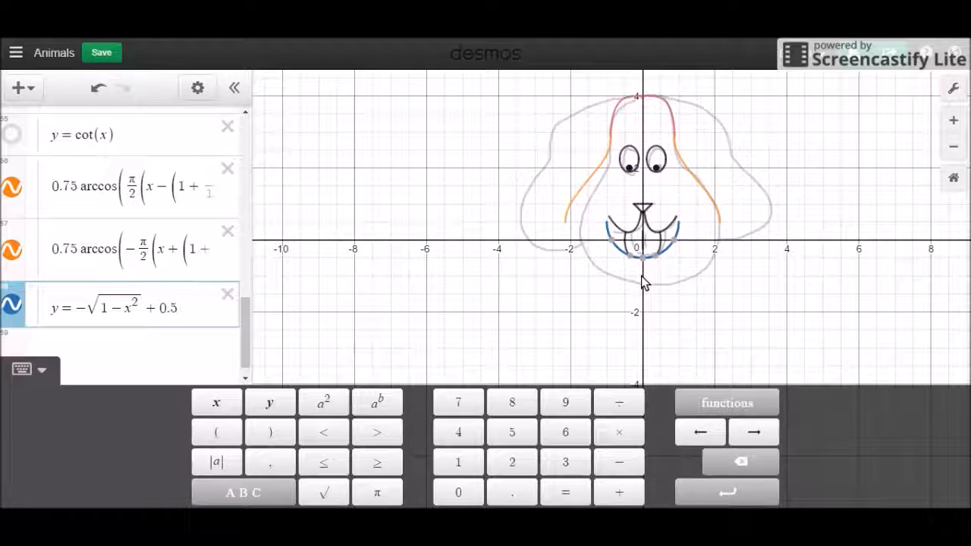
{"action": "left_click", "coordinate": [89, 312]}
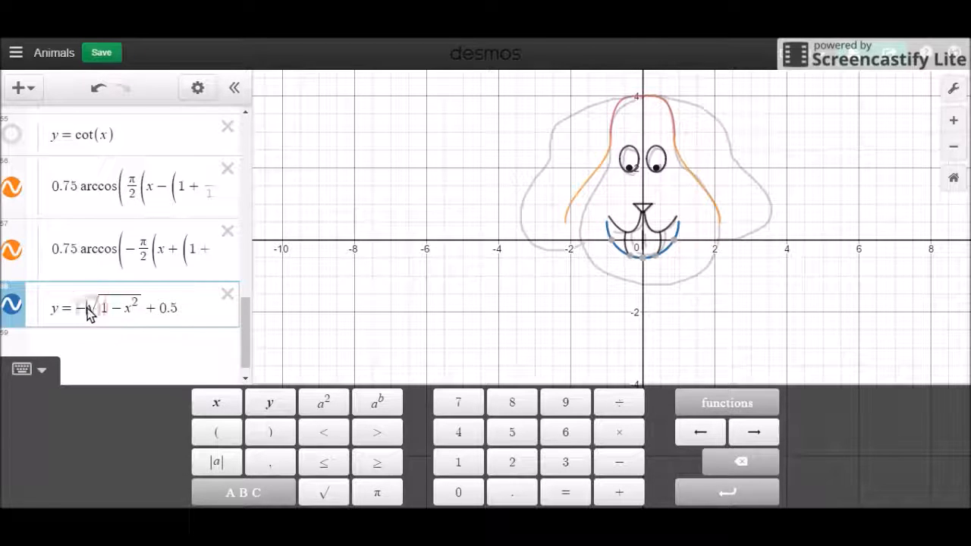
{"action": "type", "text": "1.5"}
{"action": "key", "text": "Left"}
{"action": "type", "text": "7"}
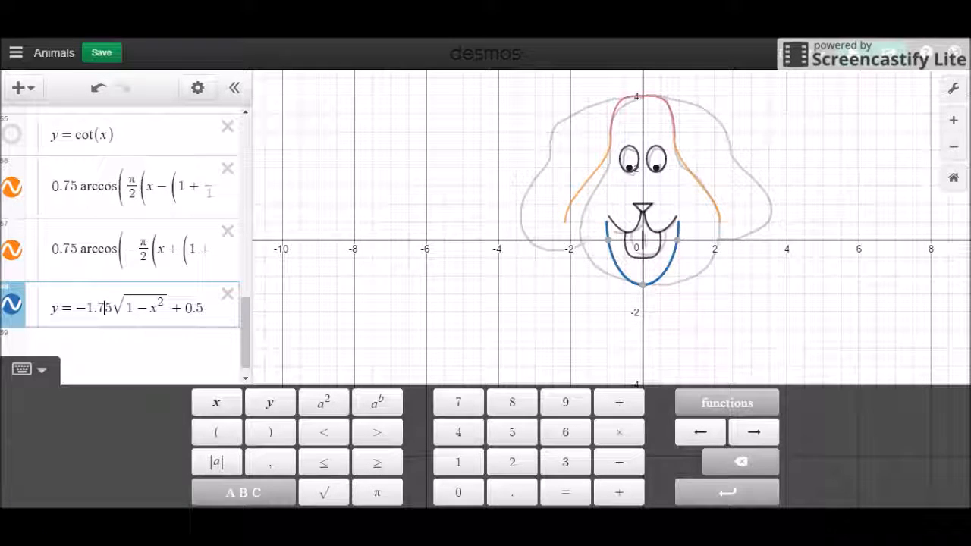
Widen the chin curve by dividing x² under the root by 2.125²
{"action": "left_click", "coordinate": [163, 303]}
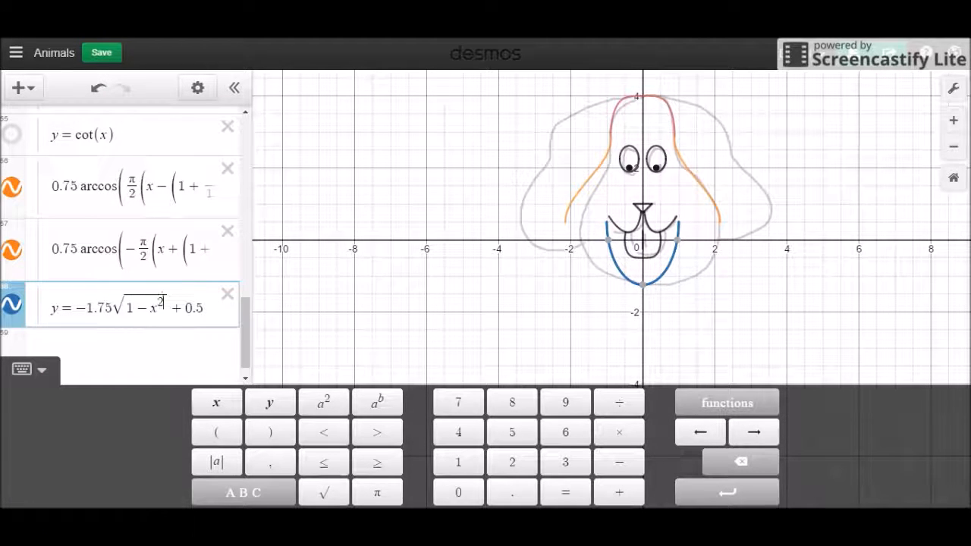
{"action": "type", "text": "/2^2"}
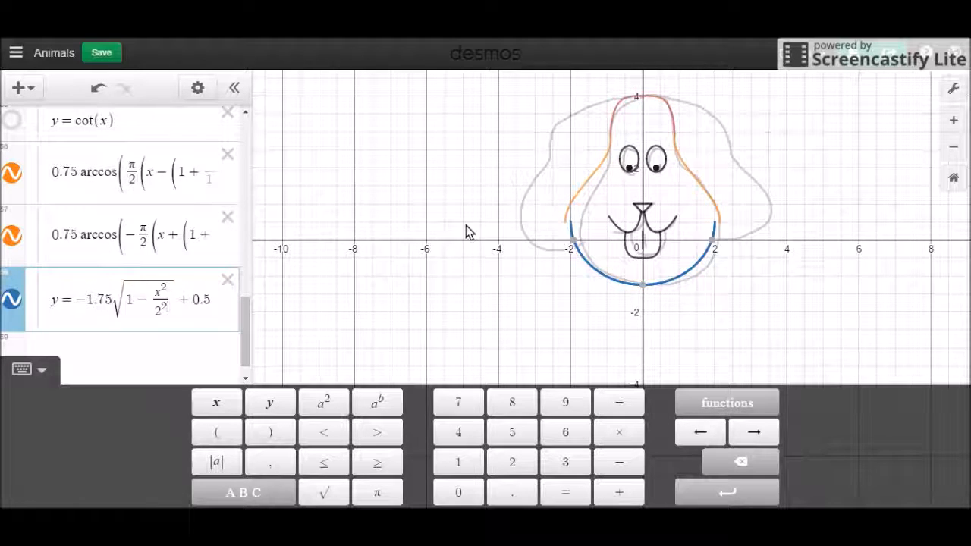
{"action": "key", "text": "Left"}
{"action": "key", "text": "Left"}
{"action": "type", "text": ".125"}
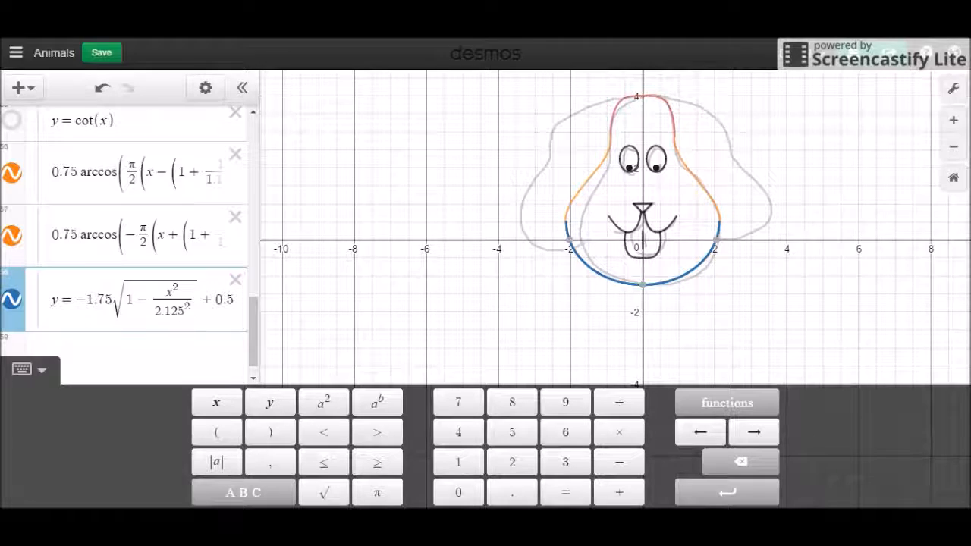
Enclose the base of the chin equation's squared denominator in parentheses and cut it down to 2
{"action": "left_click", "coordinate": [115, 244]}
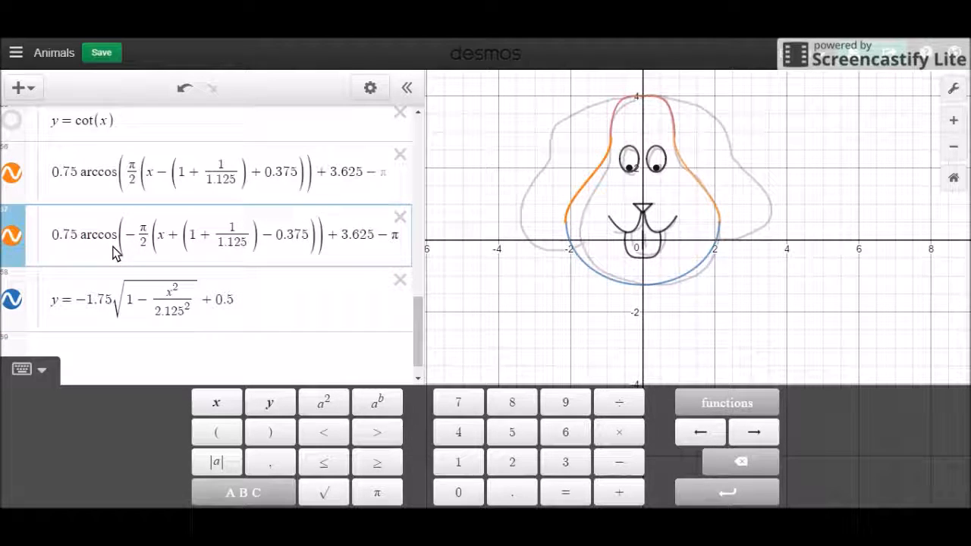
{"action": "left_click", "coordinate": [149, 300]}
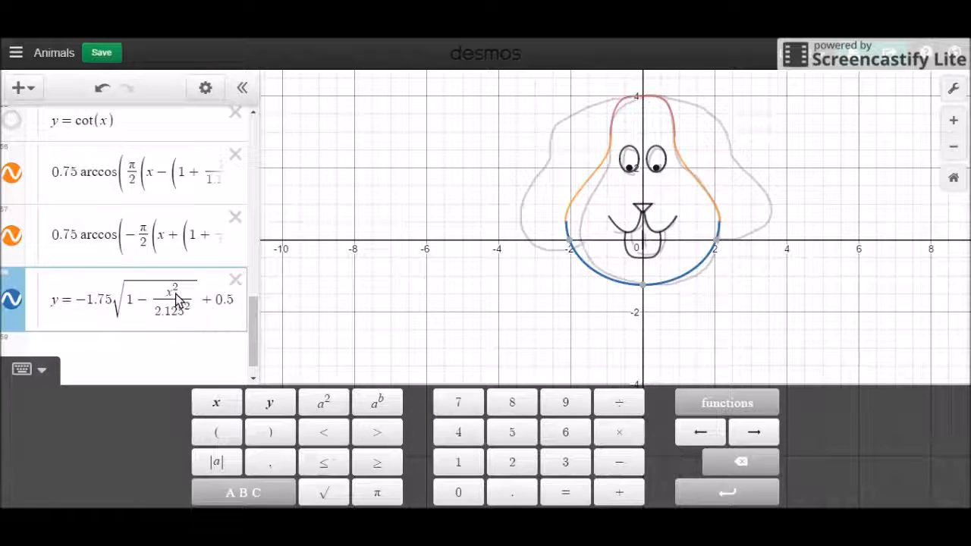
{"action": "left_click", "coordinate": [155, 314]}
{"action": "type", "text": "("}
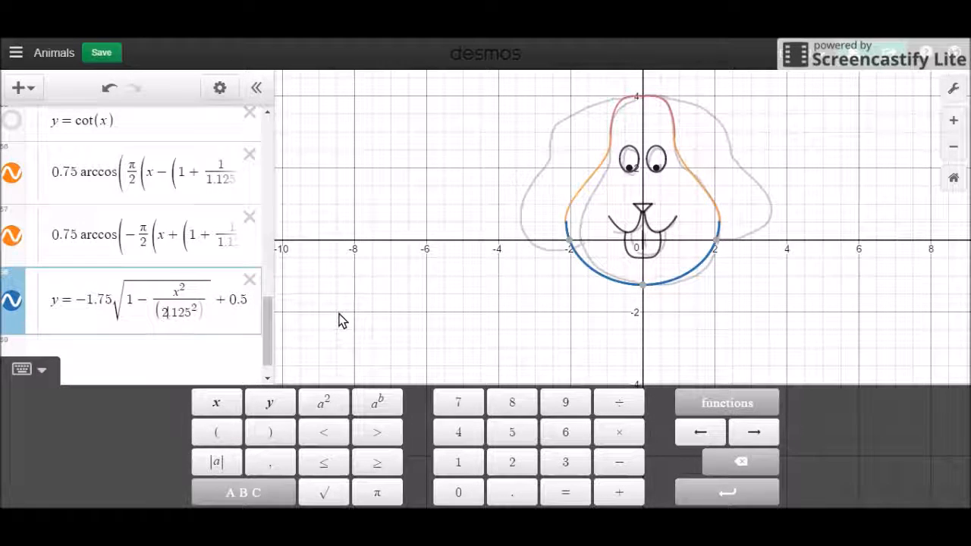
{"action": "key", "text": "Right"}
{"action": "key", "text": "Right"}
{"action": "key", "text": "Right"}
{"action": "key", "text": "Right"}
{"action": "key", "text": "Right"}
{"action": "key", "text": "Right"}
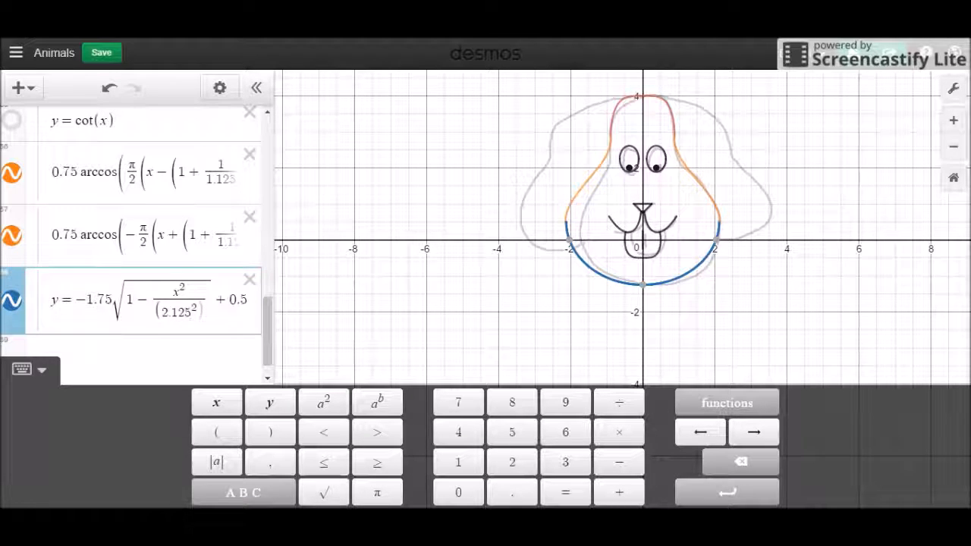
{"action": "key", "text": "Left"}
{"action": "key", "text": "Left"}
{"action": "type", "text": ")"}
{"action": "key", "text": "Left"}
{"action": "key", "text": "BackSpace"}
{"action": "key", "text": "BackSpace"}
{"action": "key", "text": "BackSpace"}
{"action": "key", "text": "BackSpace"}
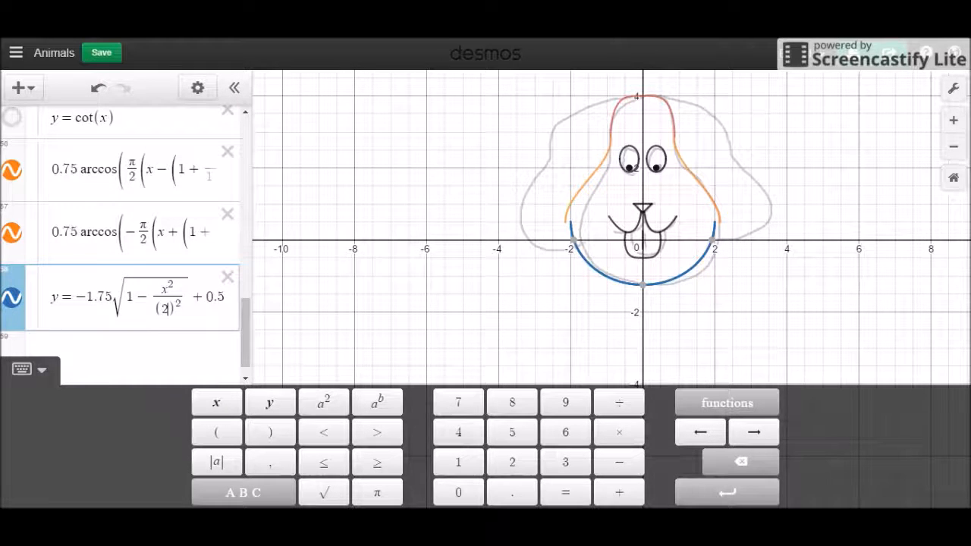
Change the base of the chin equation's squared denominator to 1.75 + 1/1.125
{"action": "type", "text": "+ 1/1.125"}
{"action": "key", "text": "Left"}
{"action": "key", "text": "Left"}
{"action": "key", "text": "Left"}
{"action": "key", "text": "Left"}
{"action": "key", "text": "Left"}
{"action": "key", "text": "Left"}
{"action": "key", "text": "Left"}
{"action": "key", "text": "Delete"}
{"action": "type", "text": "1.75"}
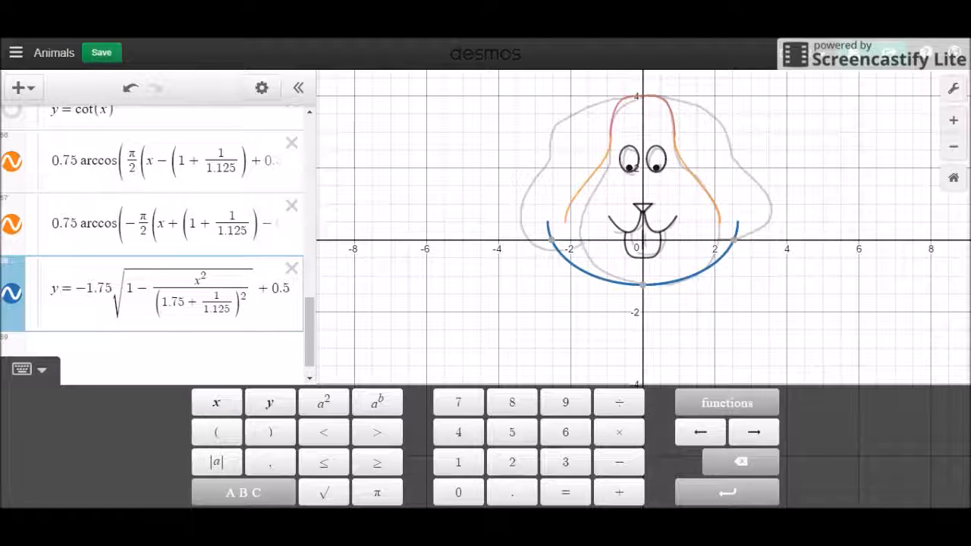
Set the number before the 1/1.125 fraction in the chin equation's denominator to 1.25
{"action": "key", "text": "BackSpace"}
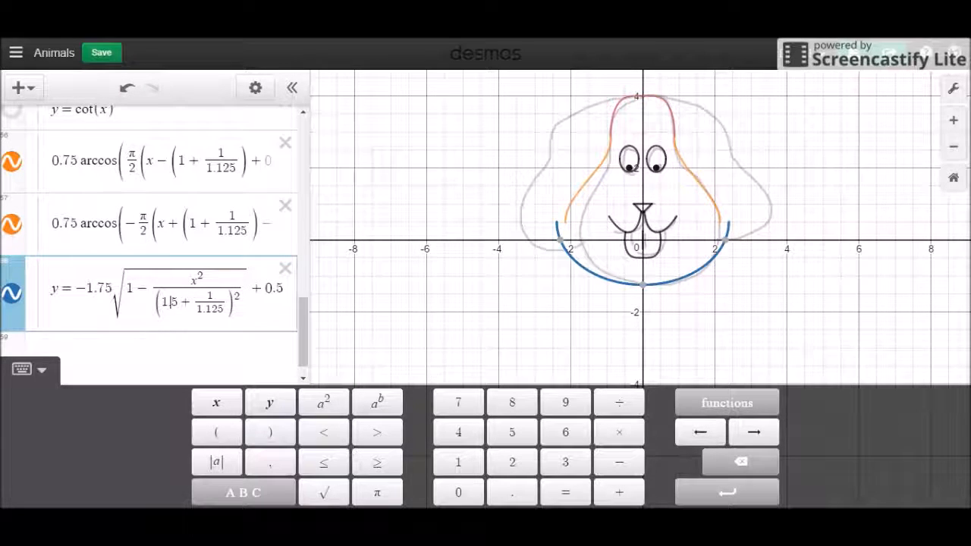
{"action": "type", "text": "62"}
{"action": "key", "text": "BackSpace"}
{"action": "key", "text": "BackSpace"}
{"action": "key", "text": "BackSpace"}
{"action": "key", "text": "BackSpace"}
{"action": "type", "text": ".25"}
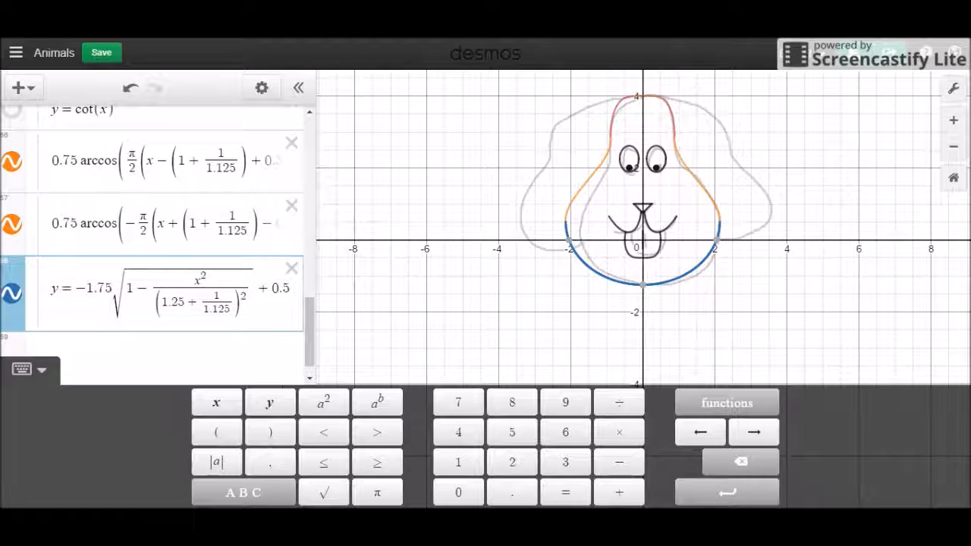
Recolor the chin half-ellipse, both arccosine cheek curves and the top-of-head curve black
{"action": "left_click", "coordinate": [239, 230]}
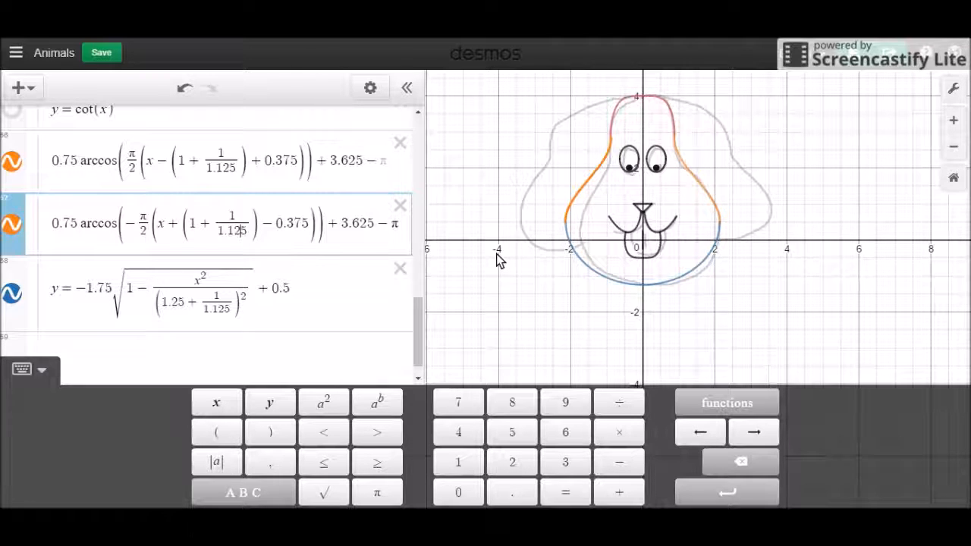
{"action": "left_click", "coordinate": [372, 91]}
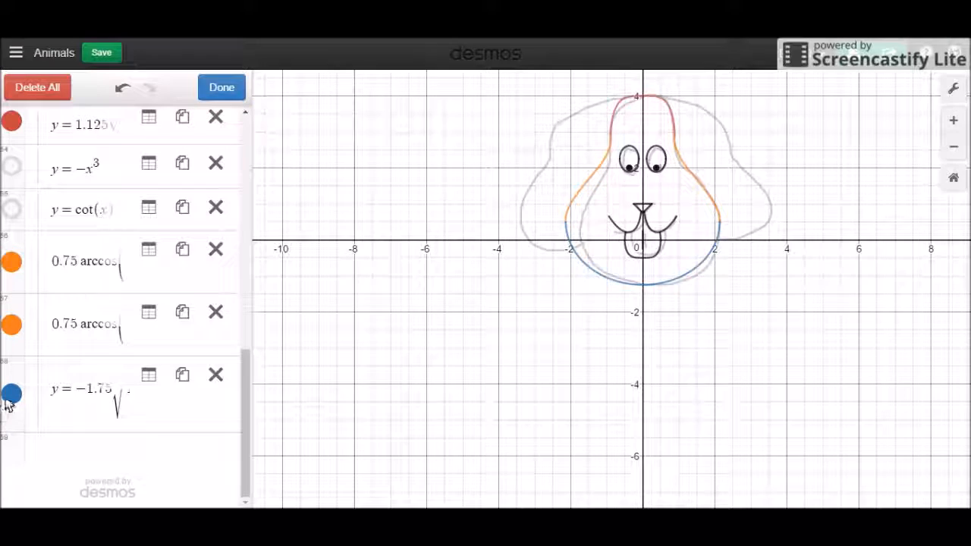
{"action": "left_click", "coordinate": [11, 396]}
{"action": "left_click", "coordinate": [92, 436]}
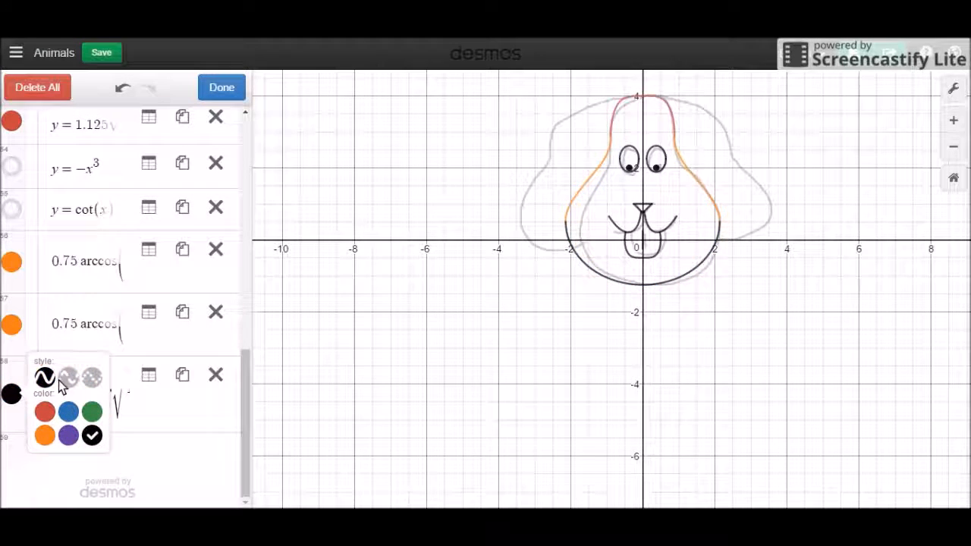
{"action": "left_click", "coordinate": [12, 328]}
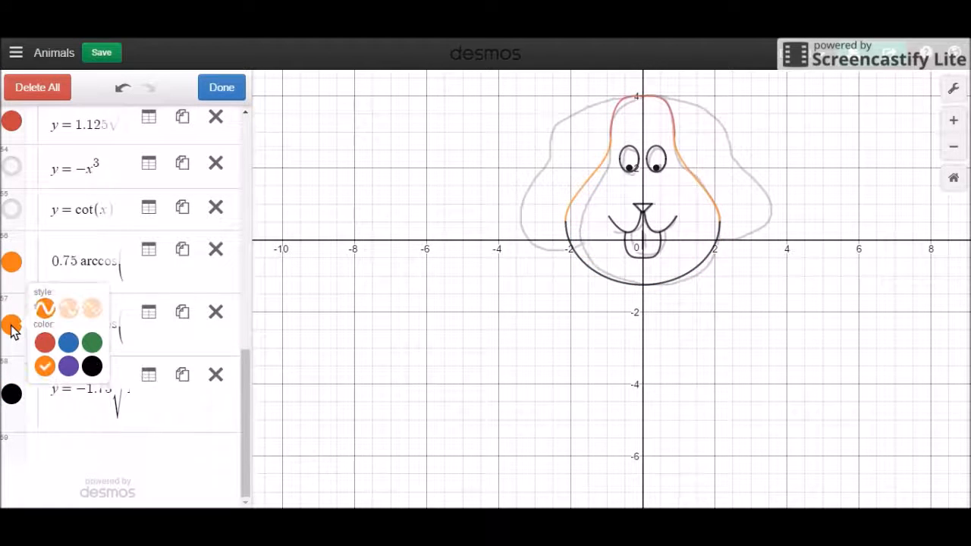
{"action": "left_click", "coordinate": [92, 367]}
{"action": "left_click", "coordinate": [14, 263]}
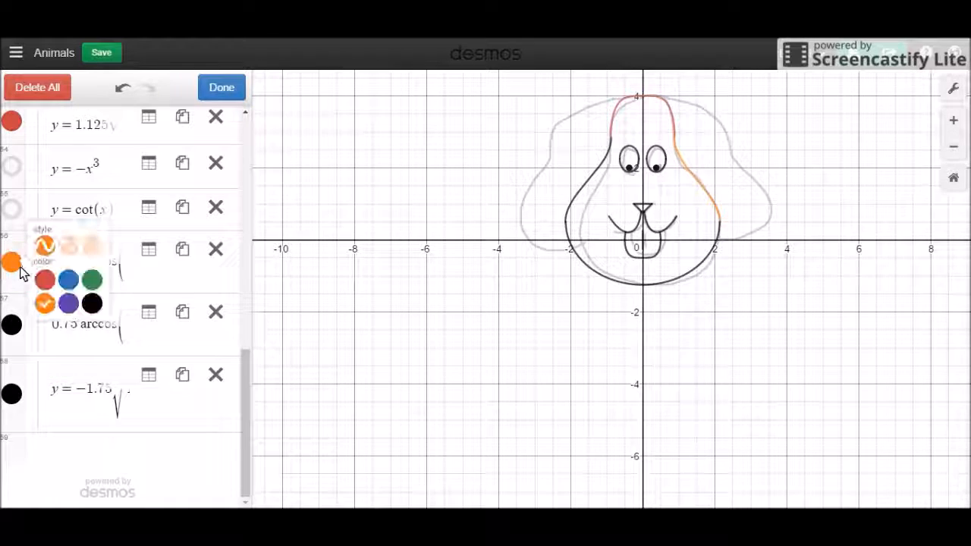
{"action": "left_click", "coordinate": [92, 304]}
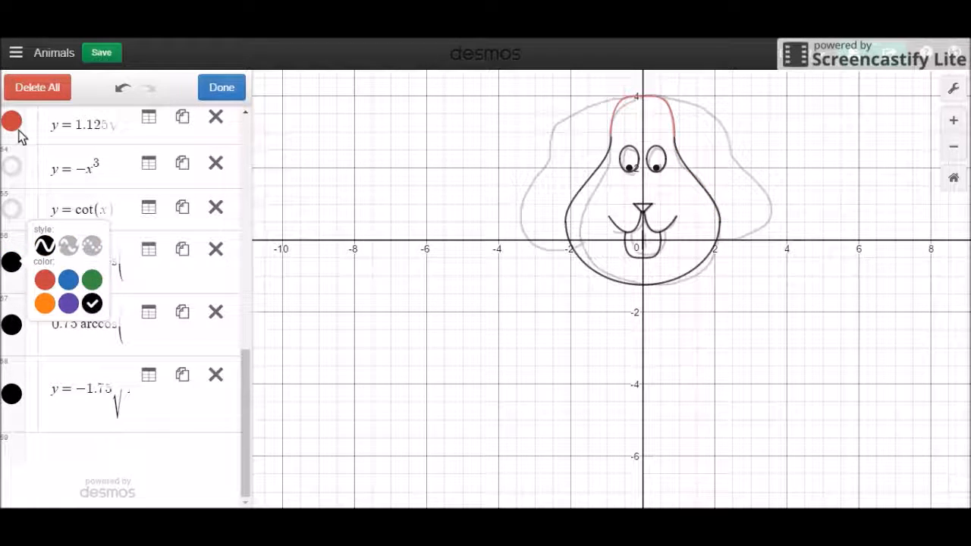
{"action": "left_click", "coordinate": [15, 124]}
{"action": "left_click", "coordinate": [92, 161]}
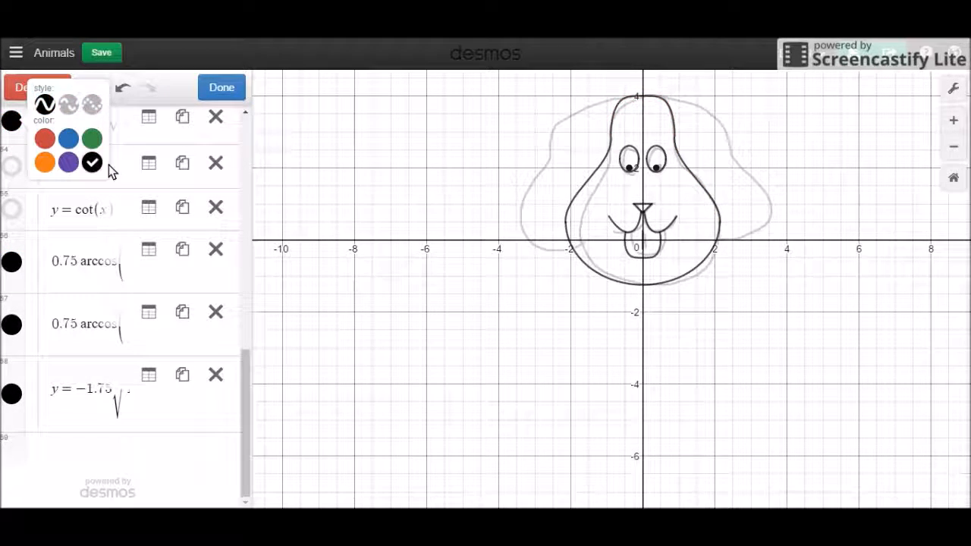
Delete the unused reference equations y = cot(x) and y = −x³ and finish editing the expression list
{"action": "left_click", "coordinate": [217, 212]}
{"action": "left_click", "coordinate": [219, 213]}
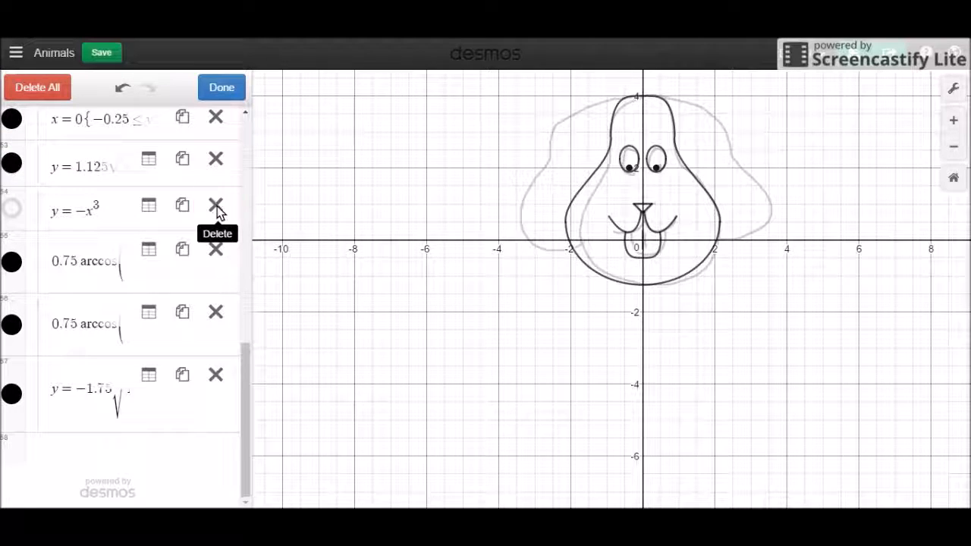
{"action": "left_click", "coordinate": [217, 205]}
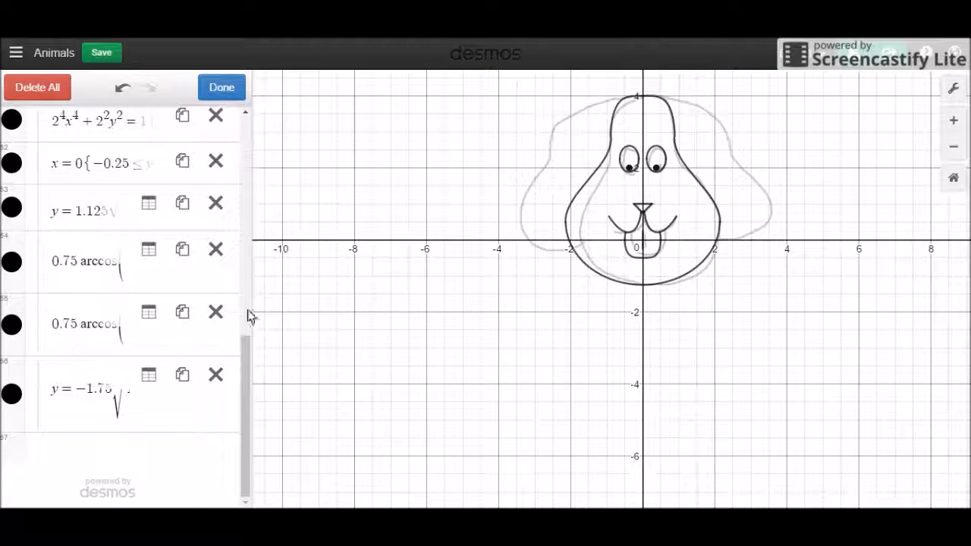
{"action": "left_click", "coordinate": [232, 93]}
Hide the dog.png background image in the Dog folder
{"action": "left_click_drag", "start_coordinate": [248, 423], "coordinate": [224, 245]}
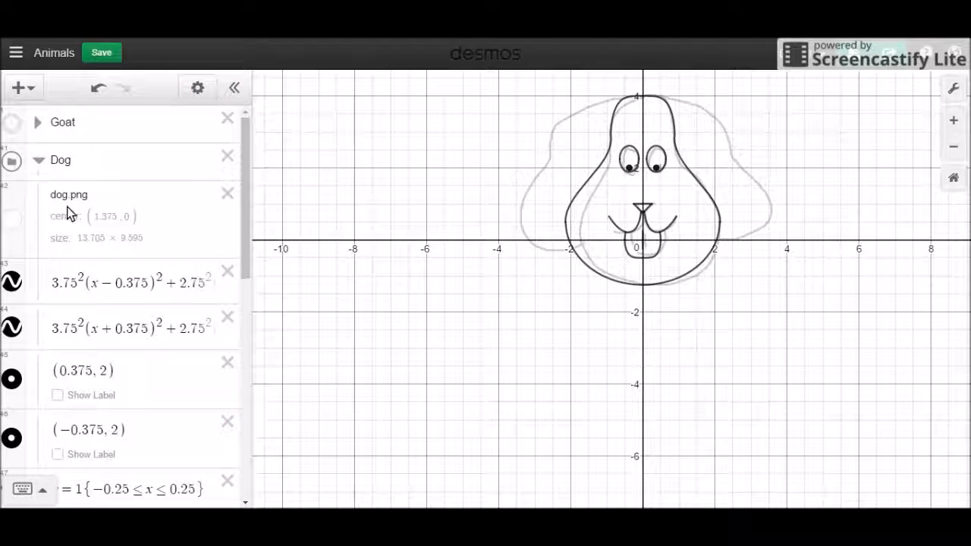
{"action": "left_click", "coordinate": [19, 219]}
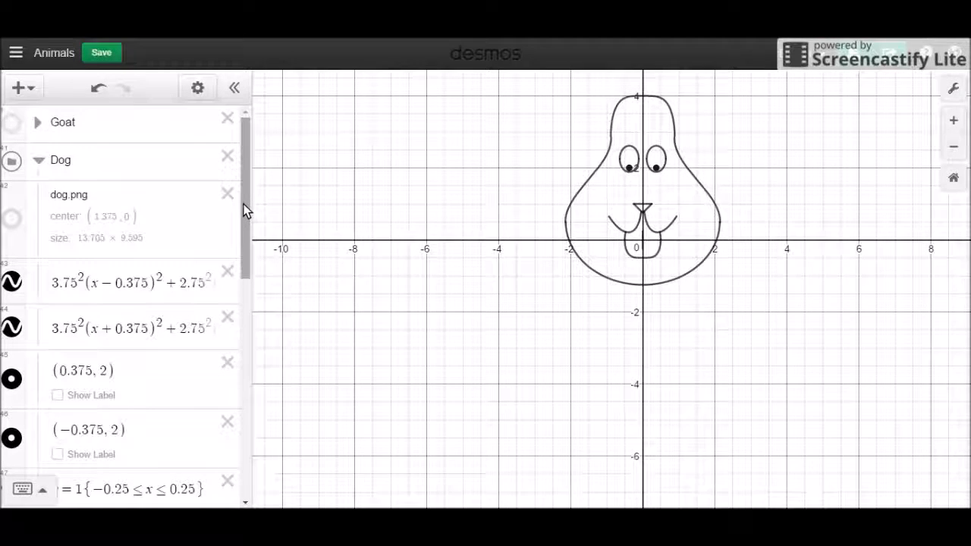
Inspect the cheek and chin curves of the dog's head outline on the graph, and save the Animals graph
{"action": "left_click_drag", "start_coordinate": [245, 208], "coordinate": [241, 436]}
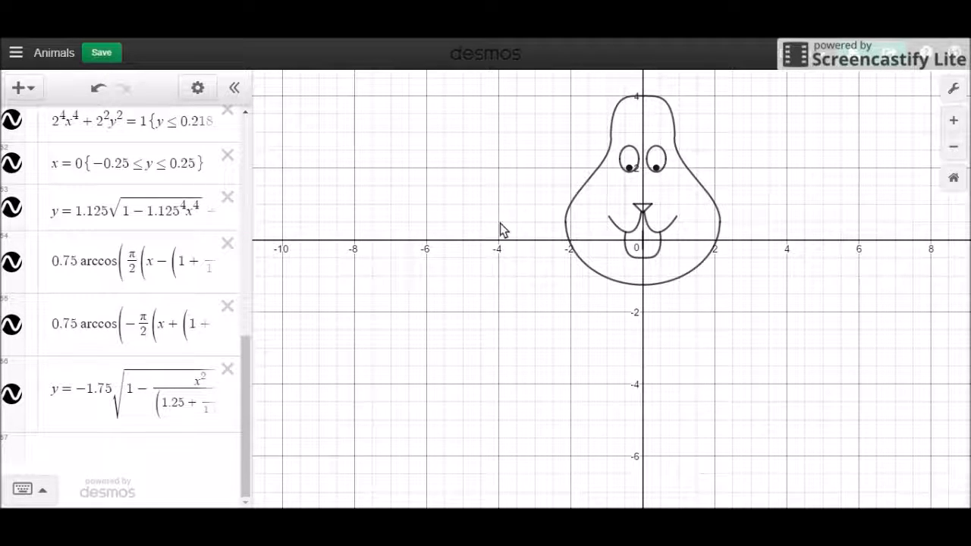
{"action": "left_click", "coordinate": [693, 184]}
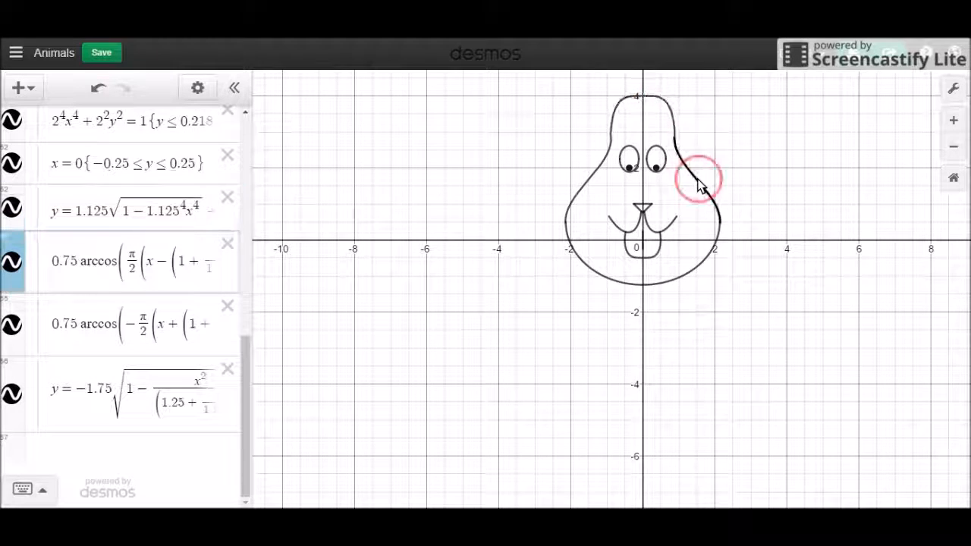
{"action": "left_click", "coordinate": [707, 270]}
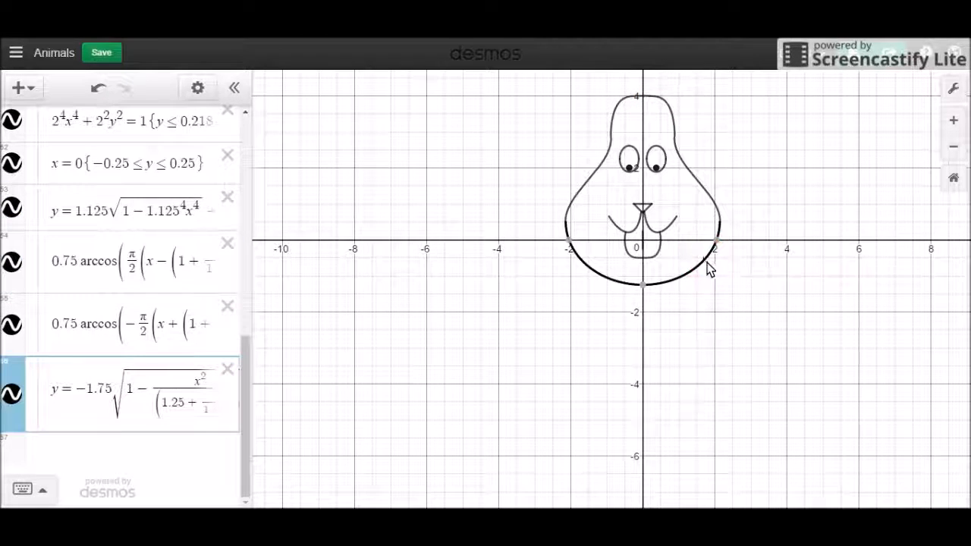
{"action": "left_click", "coordinate": [578, 204]}
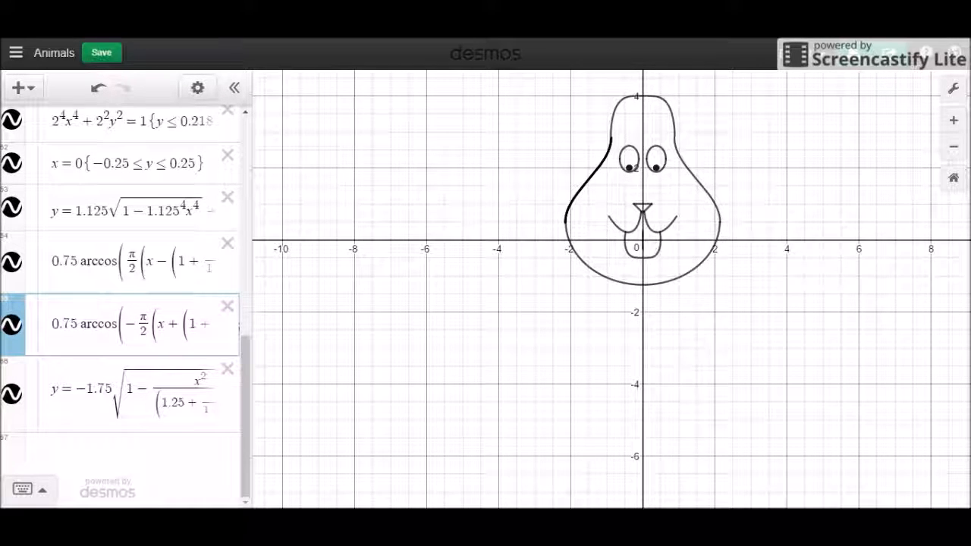
{"action": "left_click", "coordinate": [106, 50]}
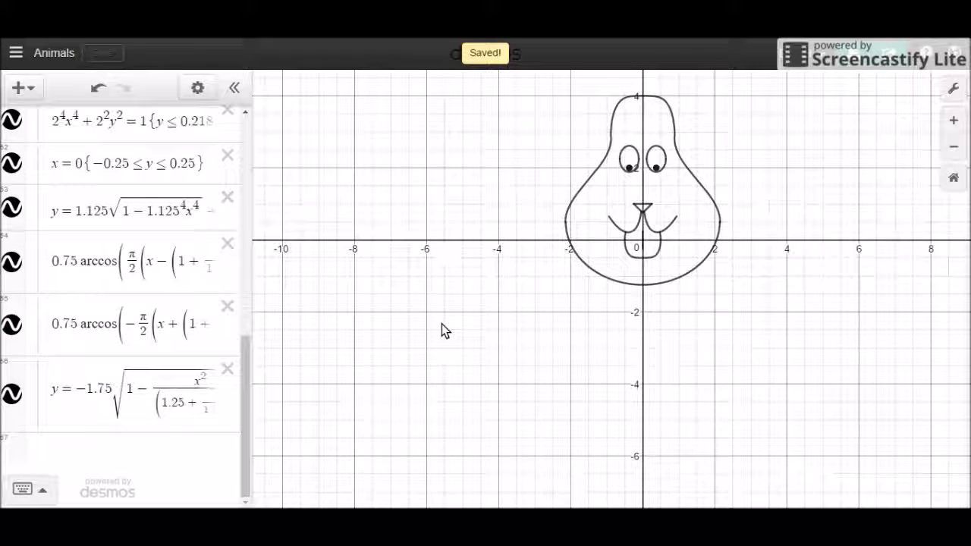